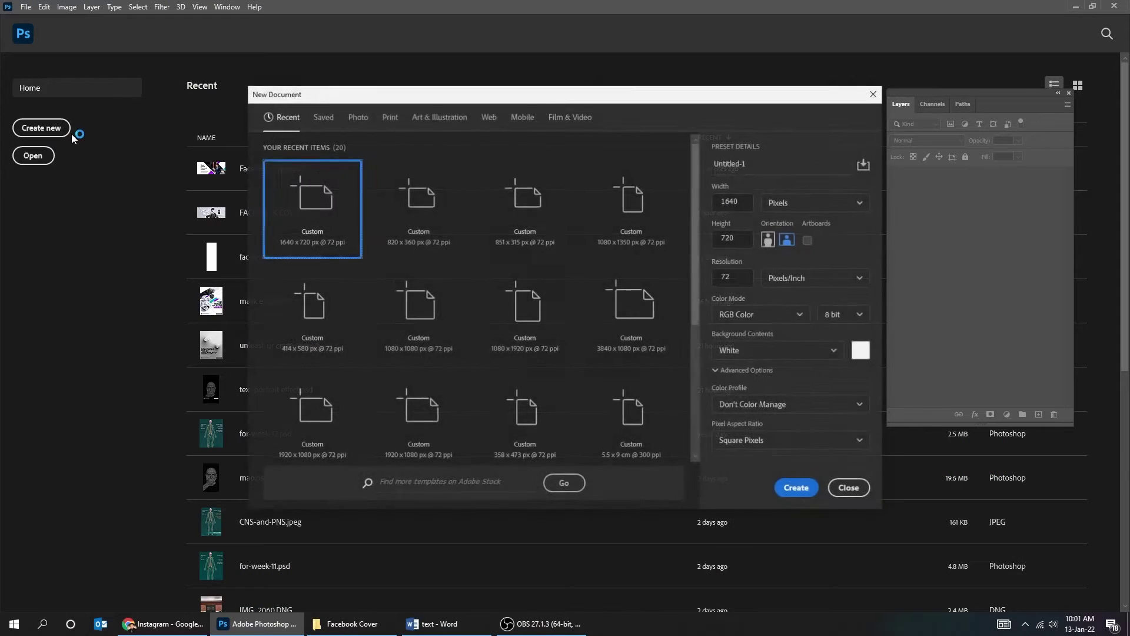
- Set the new document to width 1640 and height 720 px, then create it
{"action": "left_click", "coordinate": [743, 201]}
{"action": "key", "text": "BackSpace"}
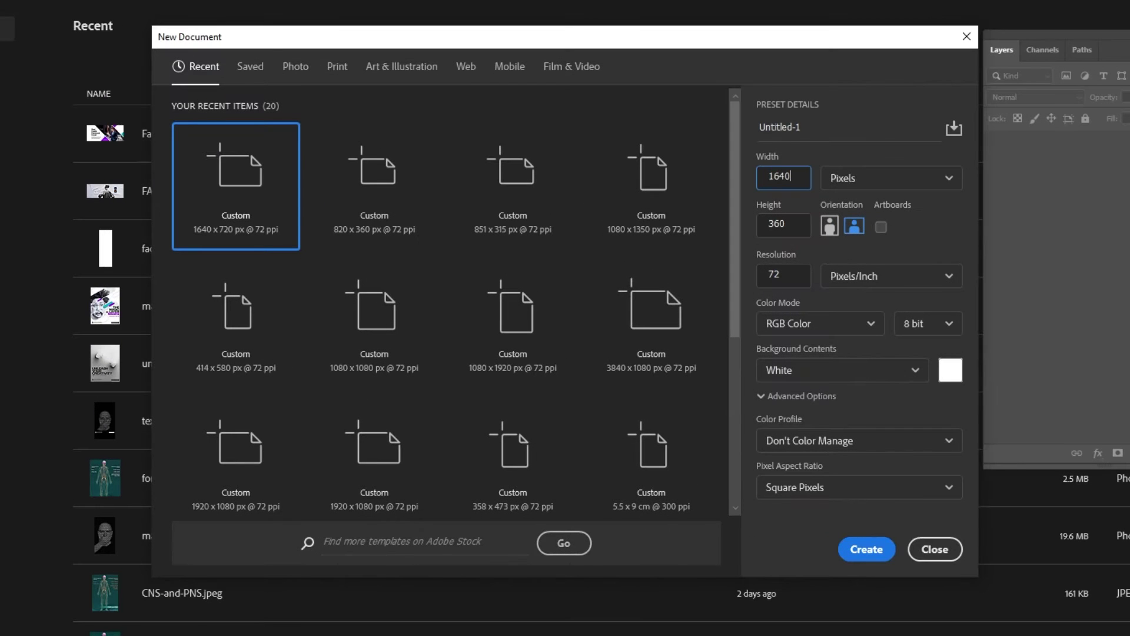
{"action": "type", "text": "0"}
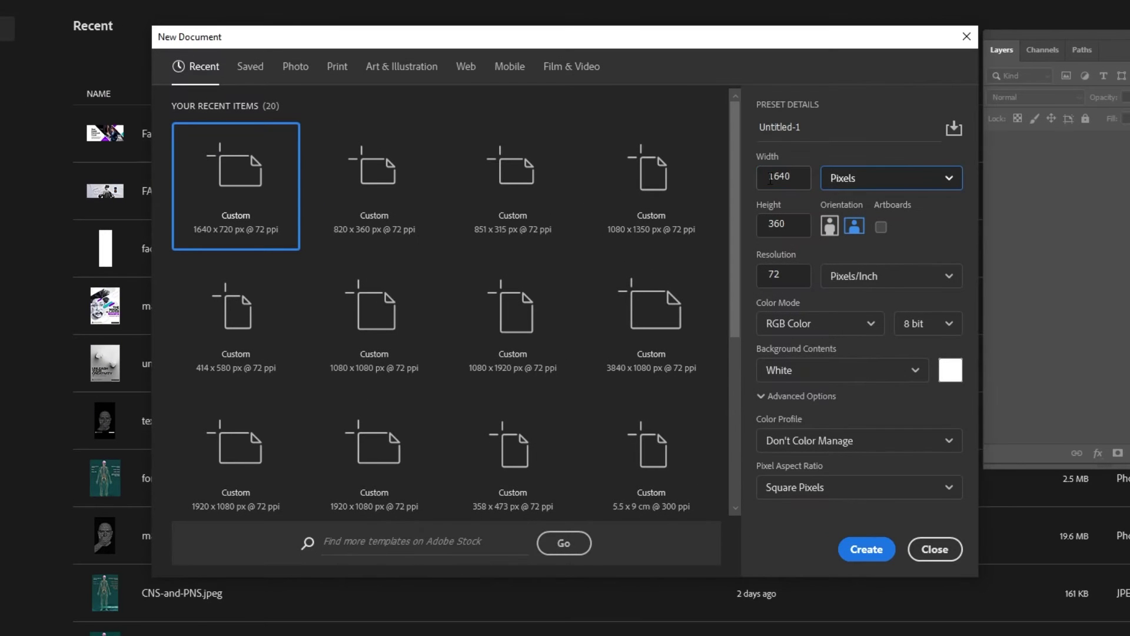
{"action": "key", "text": "Tab"}
{"action": "type", "text": "720"}
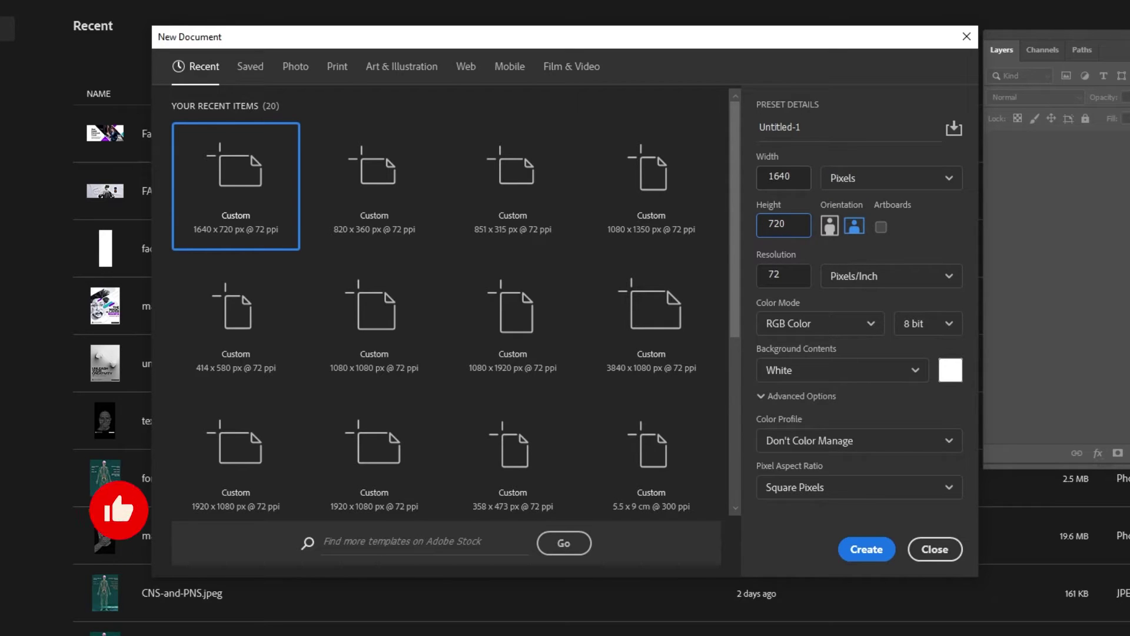
{"action": "left_click", "coordinate": [874, 550]}
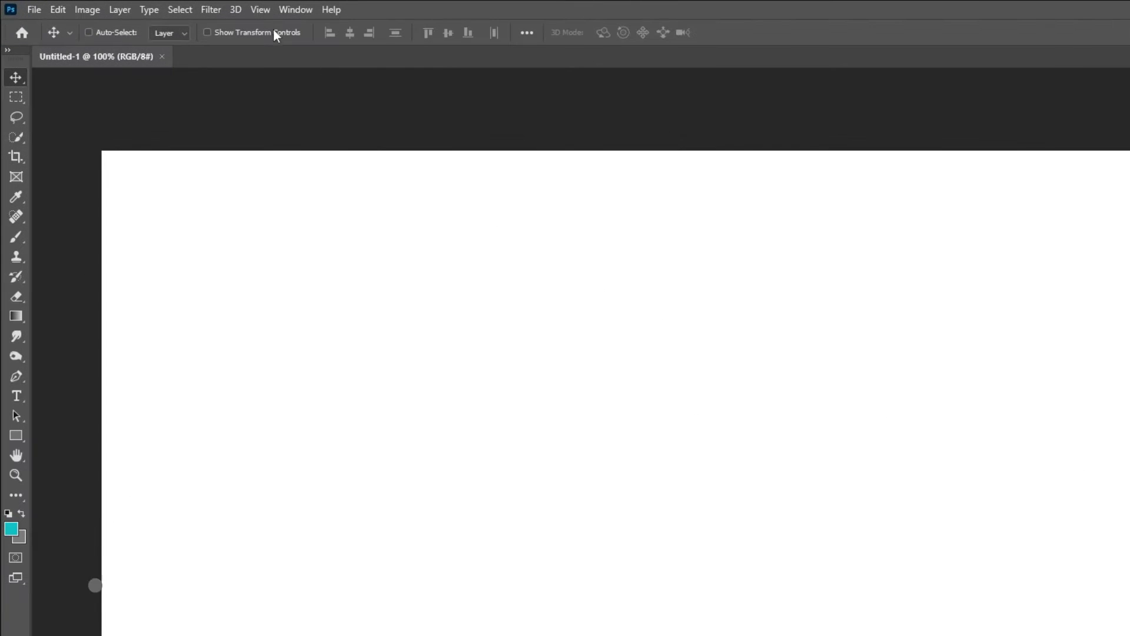
- Add a guide layout with 48 px top/bottom and 180 px left/right margins, then lock the guides
{"action": "left_click", "coordinate": [264, 11]}
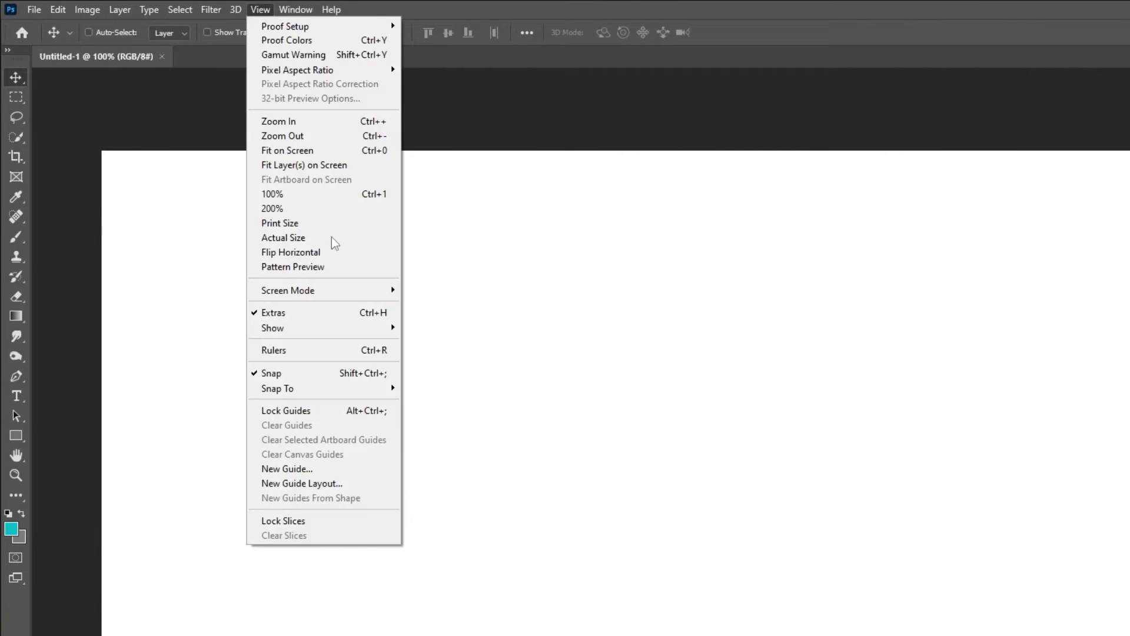
{"action": "left_click", "coordinate": [350, 485]}
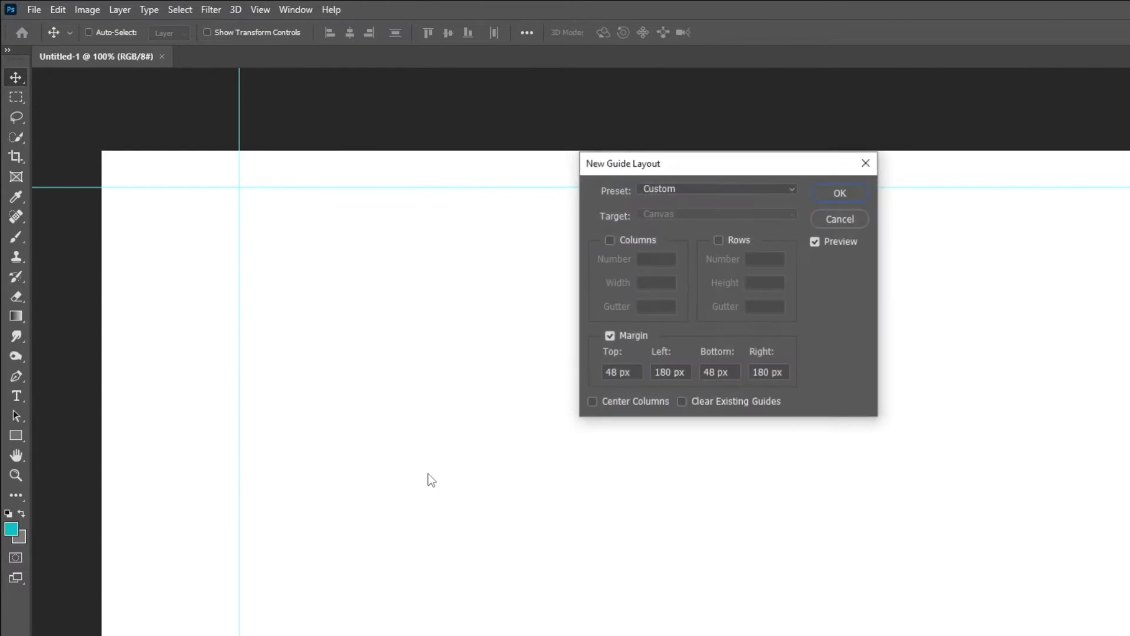
{"action": "key", "text": "Tab"}
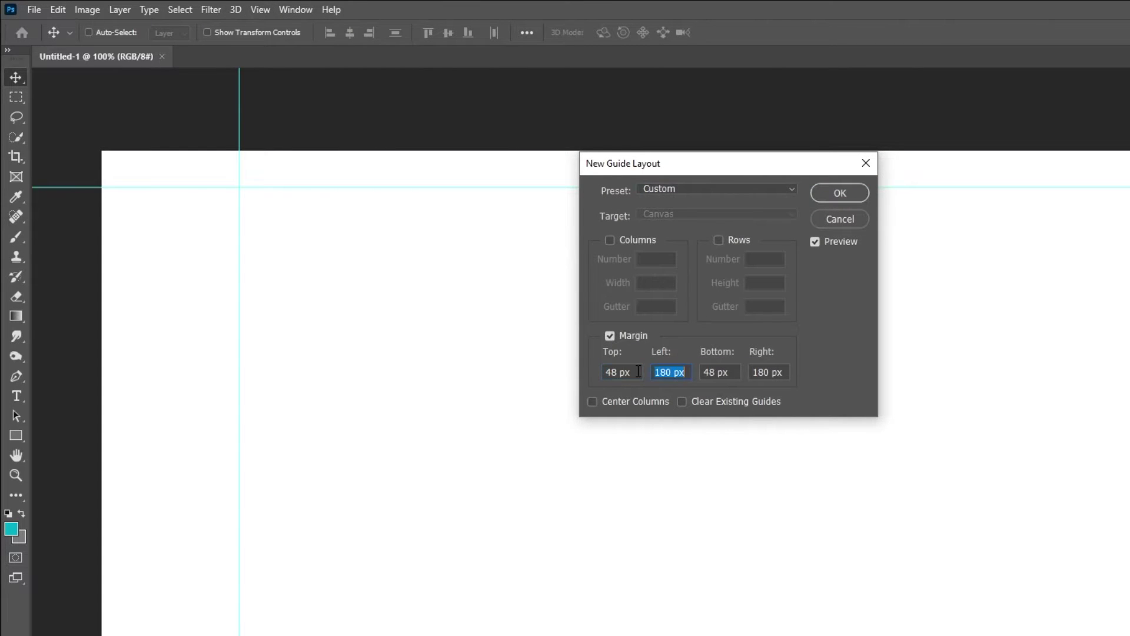
{"action": "type", "text": "180"}
{"action": "key", "text": "Tab"}
{"action": "key", "text": "Tab"}
{"action": "left_click", "coordinate": [839, 192]}
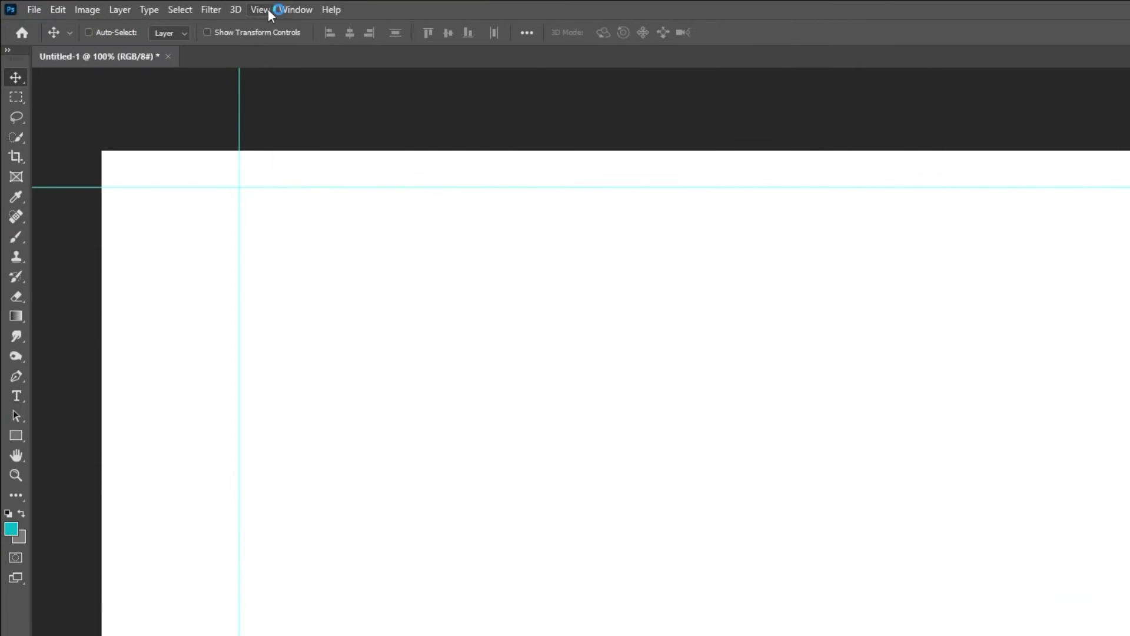
{"action": "left_click", "coordinate": [268, 10]}
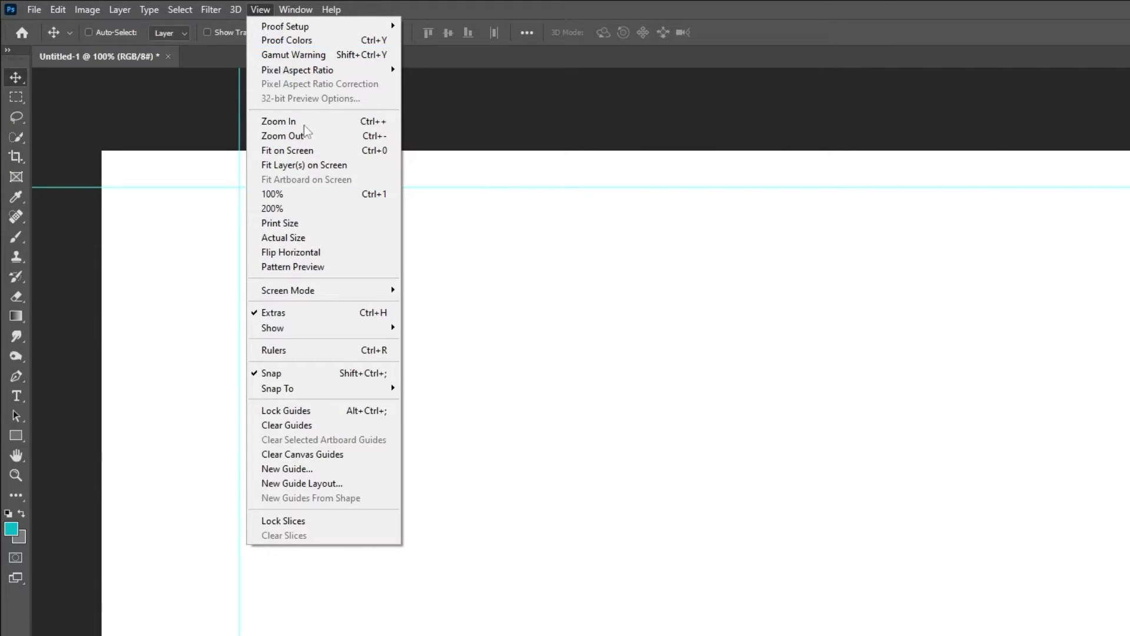
{"action": "left_click", "coordinate": [352, 411]}
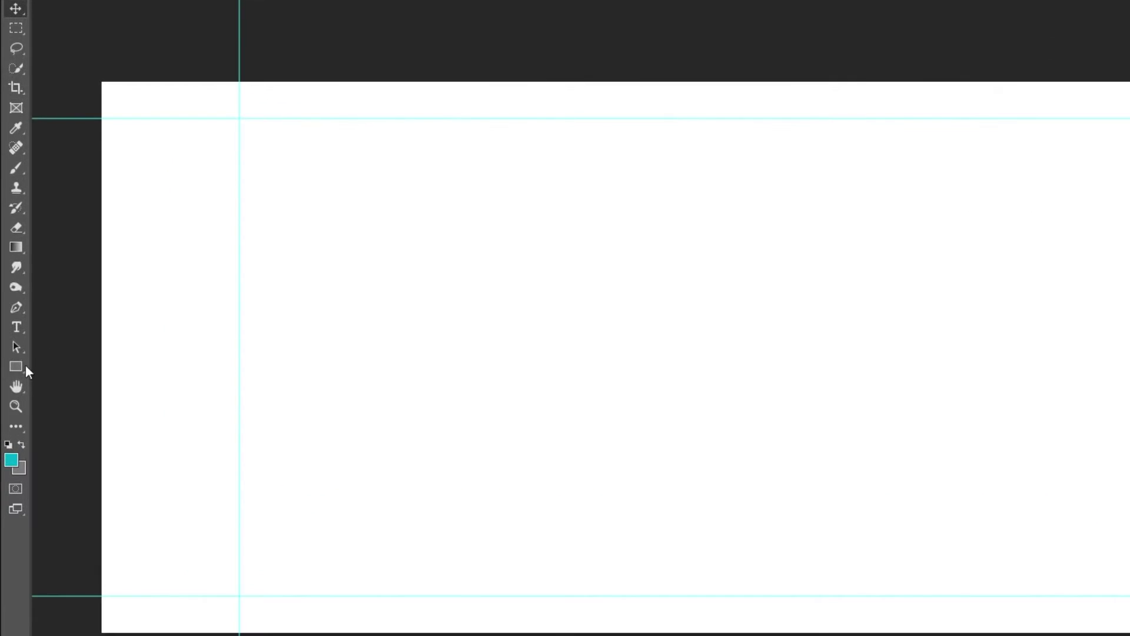
- Draw a tall teal rectangle and rotate it to -45°
{"action": "left_click", "coordinate": [12, 334]}
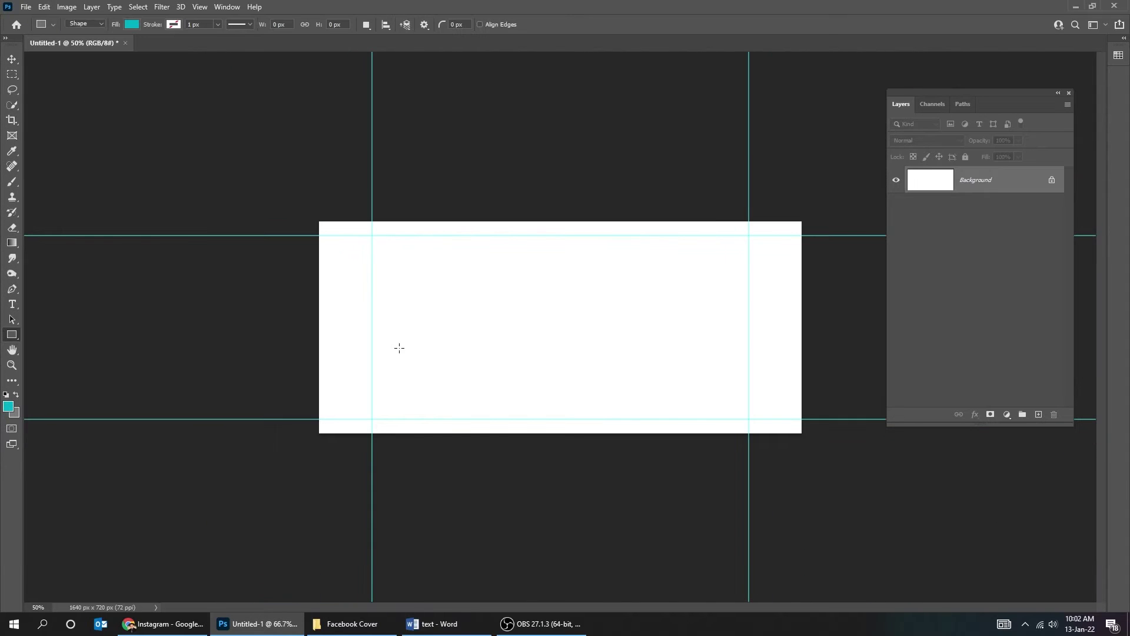
{"action": "left_click_drag", "start_coordinate": [540, 226], "coordinate": [718, 485]}
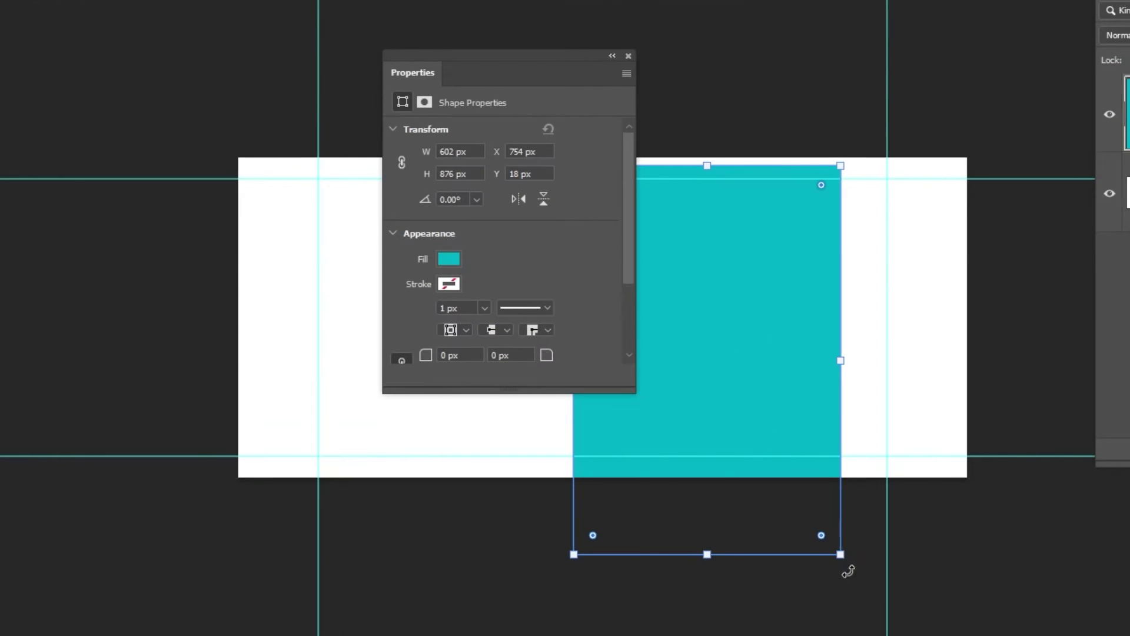
{"action": "left_click_drag", "start_coordinate": [851, 574], "coordinate": [948, 418]}
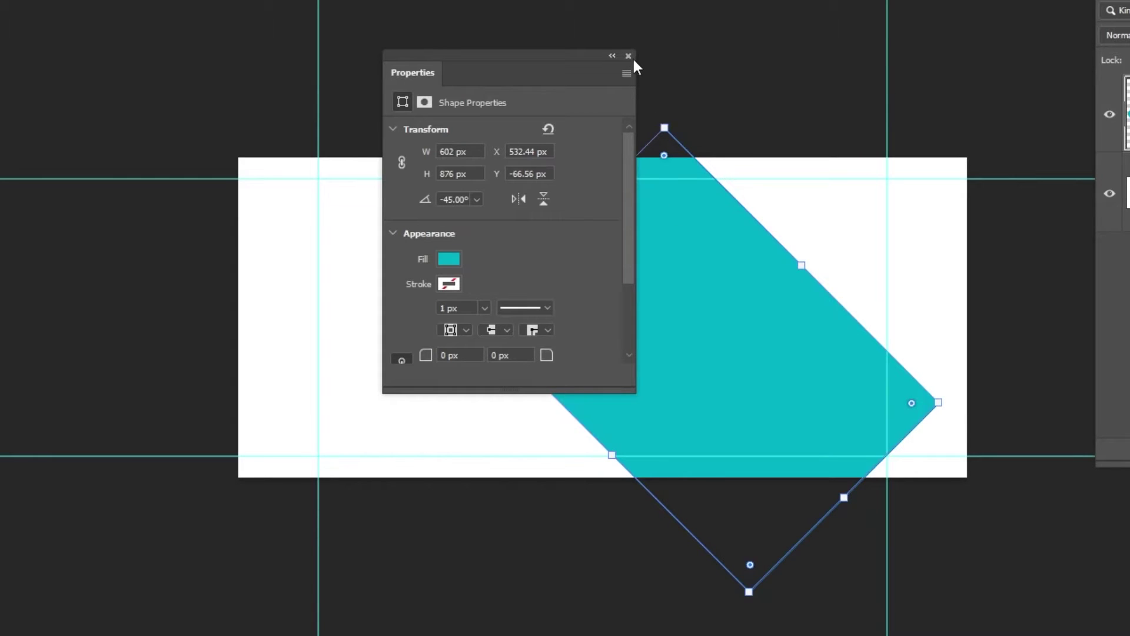
- Confirm the rectangle has a teal fill and no stroke, then close Properties
{"action": "left_click", "coordinate": [449, 259]}
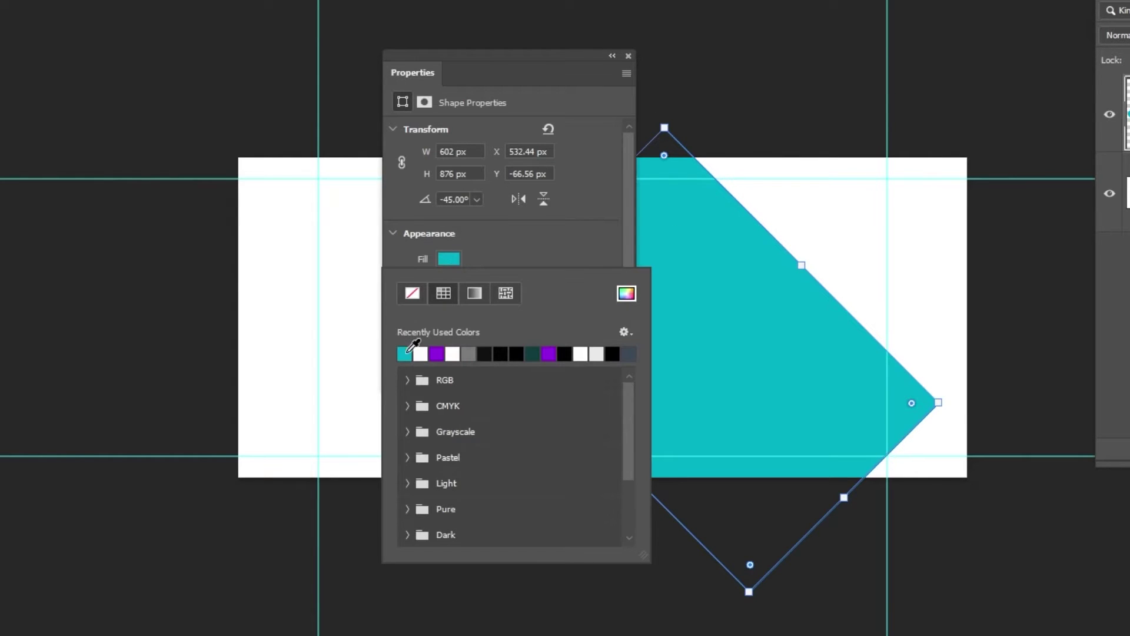
{"action": "left_click", "coordinate": [448, 263]}
{"action": "left_click", "coordinate": [446, 285]}
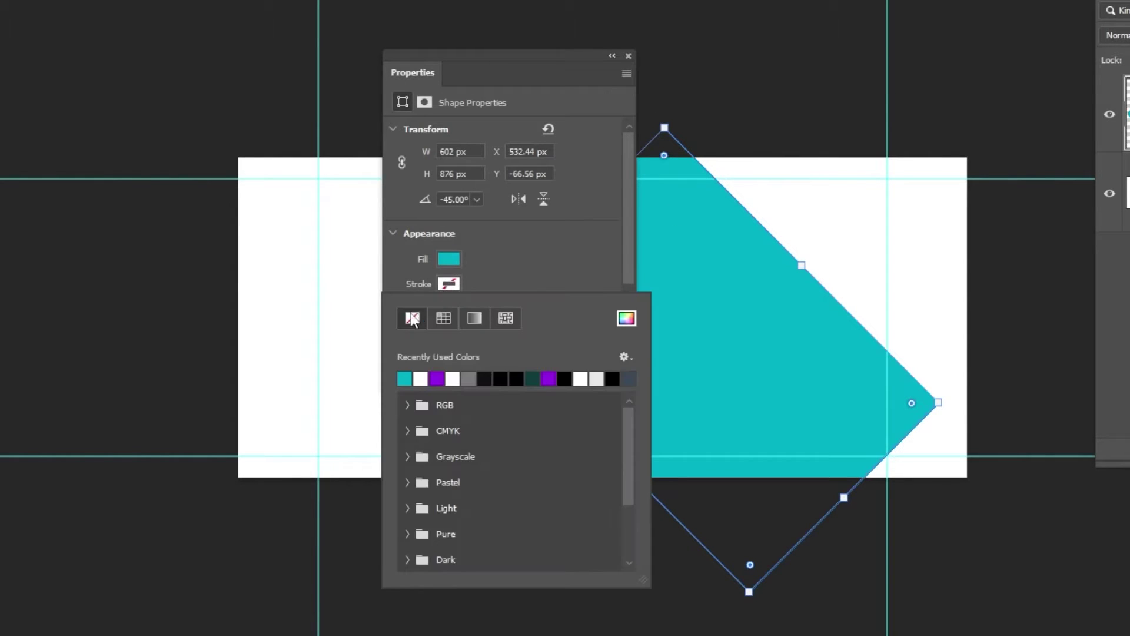
{"action": "left_click", "coordinate": [508, 271]}
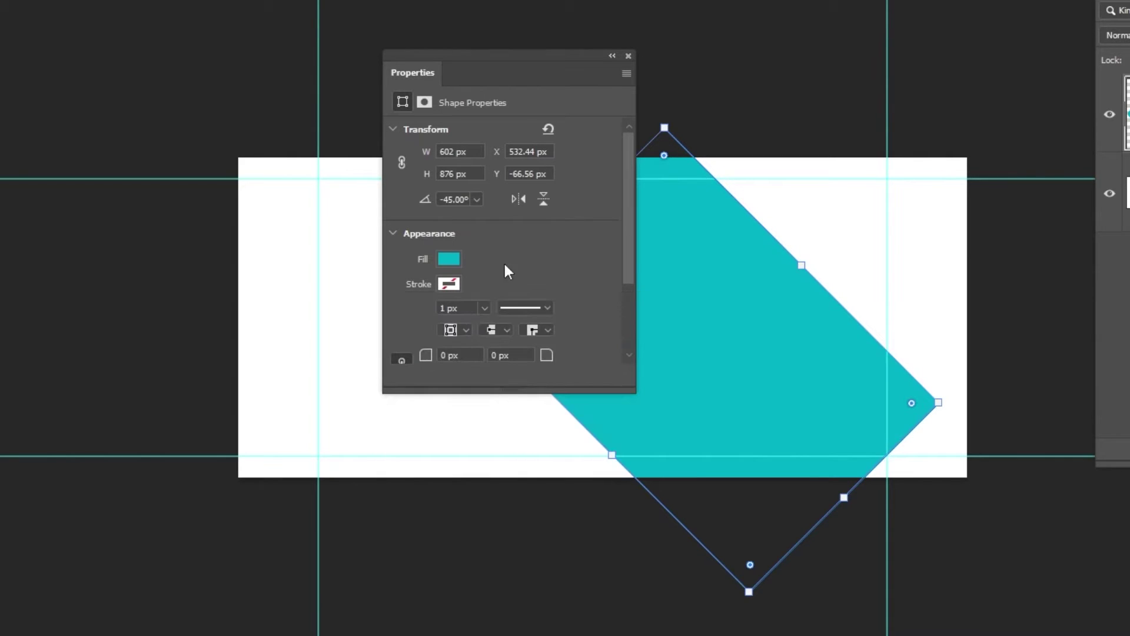
{"action": "left_click", "coordinate": [628, 55]}
- Stretch the teal rectangle toward the lower right and reposition it up and left
{"action": "left_click_drag", "start_coordinate": [720, 447], "coordinate": [921, 536]}
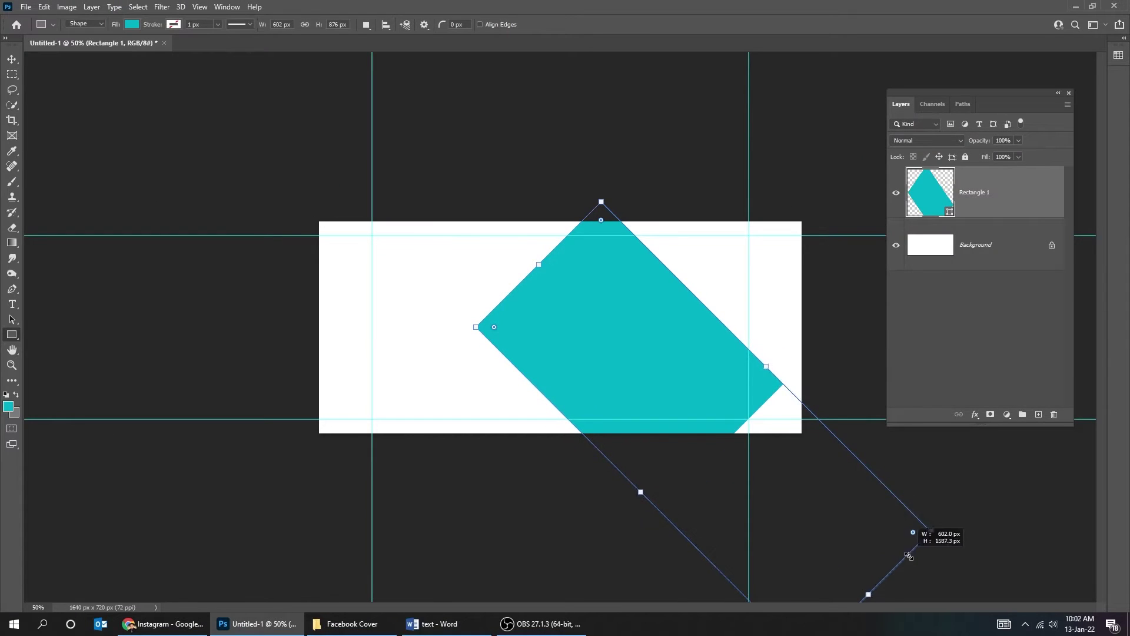
{"action": "key", "text": "Tab"}
{"action": "left_click_drag", "start_coordinate": [652, 369], "coordinate": [617, 261]}
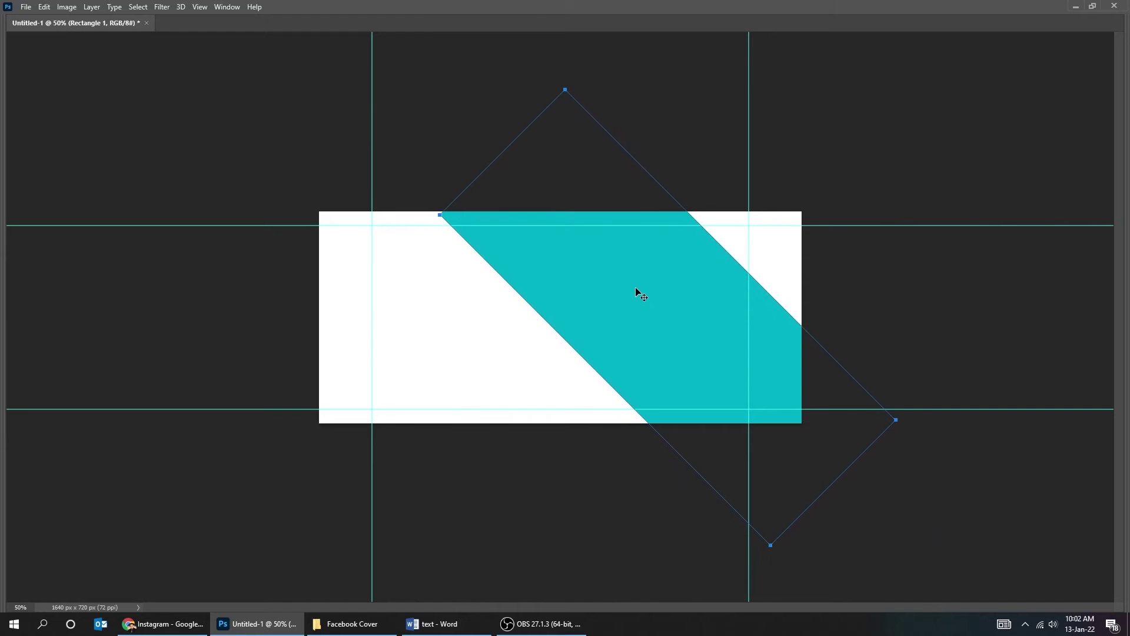
{"action": "left_click_drag", "start_coordinate": [681, 344], "coordinate": [675, 354]}
- Enlarge the teal band evenly from its centre and move it up-left
{"action": "key", "text": "ctrl+t"}
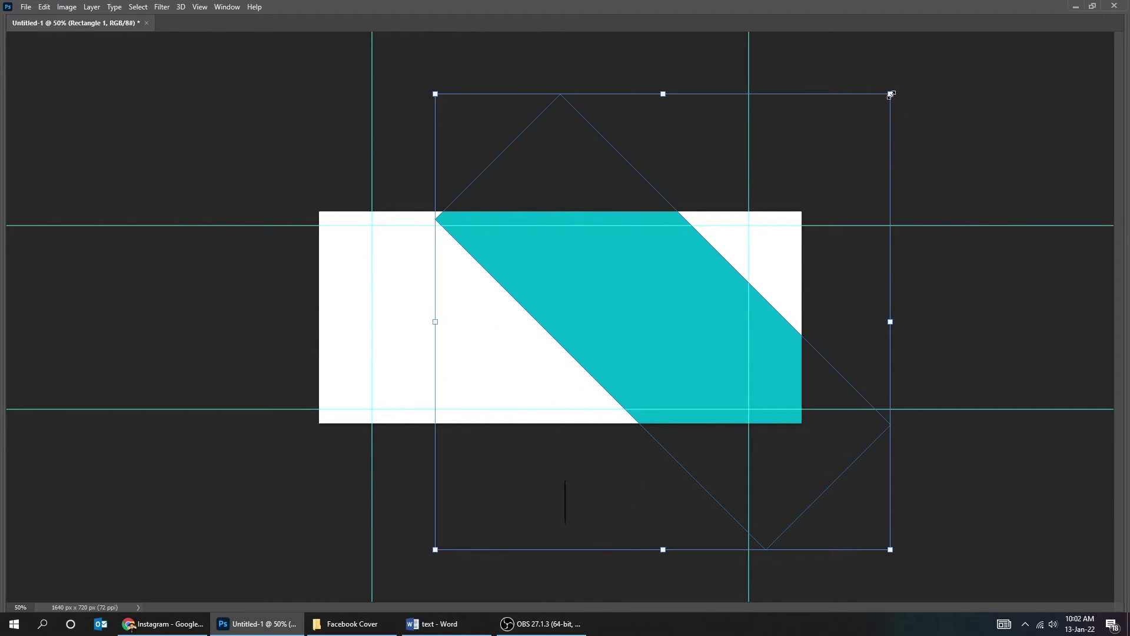
{"action": "left_click_drag", "start_coordinate": [890, 94], "coordinate": [903, 84]}
{"action": "key", "text": "Return"}
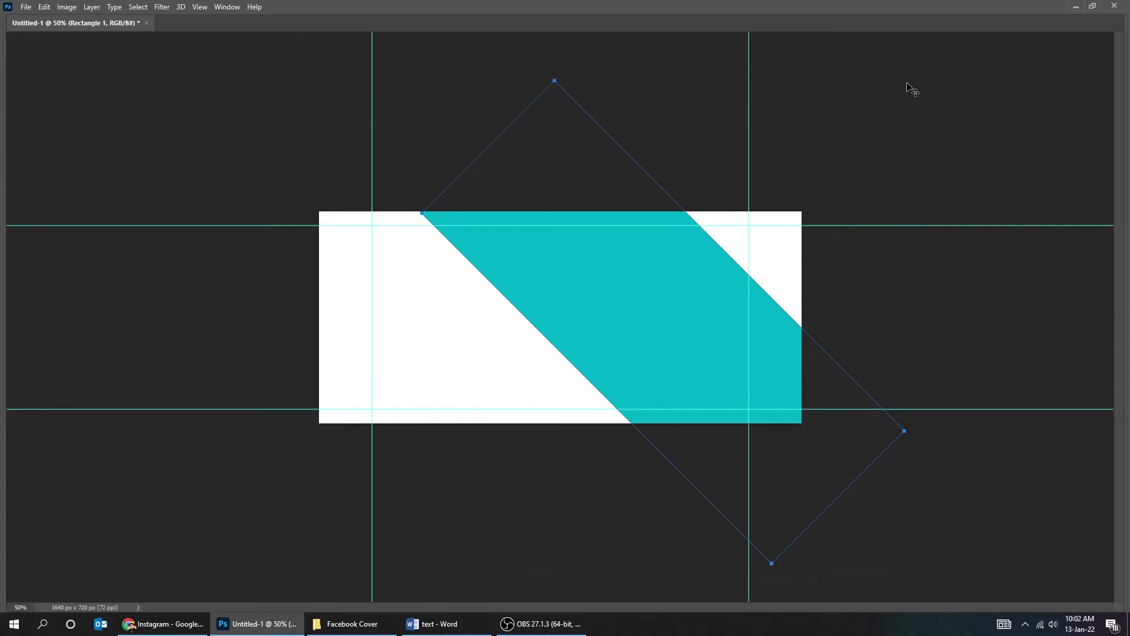
{"action": "left_click_drag", "start_coordinate": [626, 336], "coordinate": [545, 426]}
- Make the copied triangle purple and shift it slightly right
{"action": "key", "text": "Tab"}
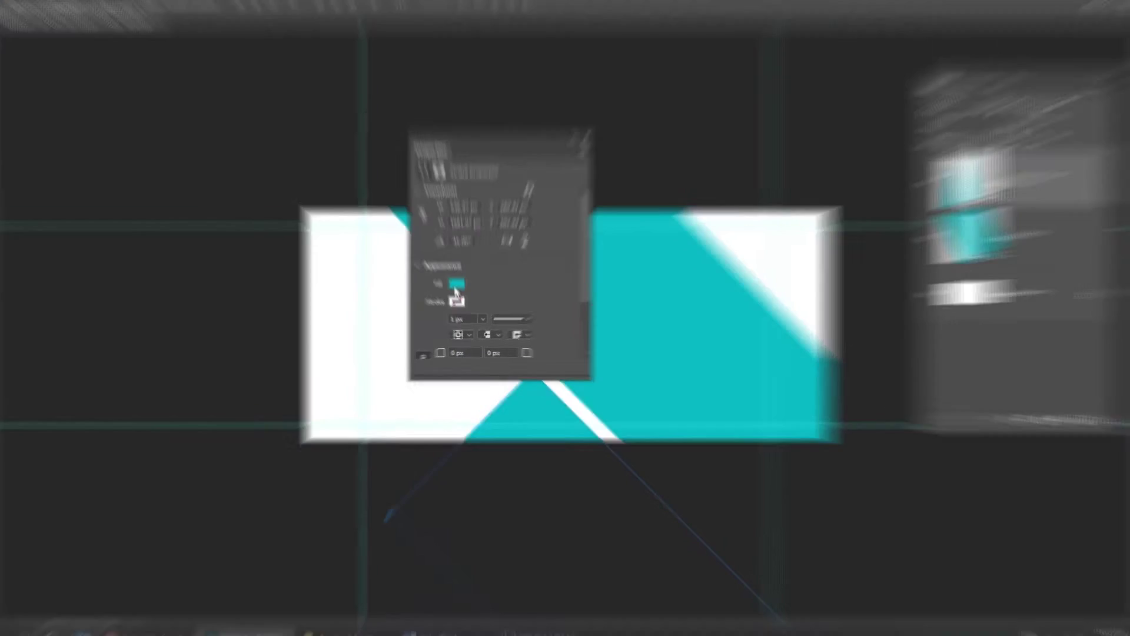
{"action": "left_click", "coordinate": [459, 289]}
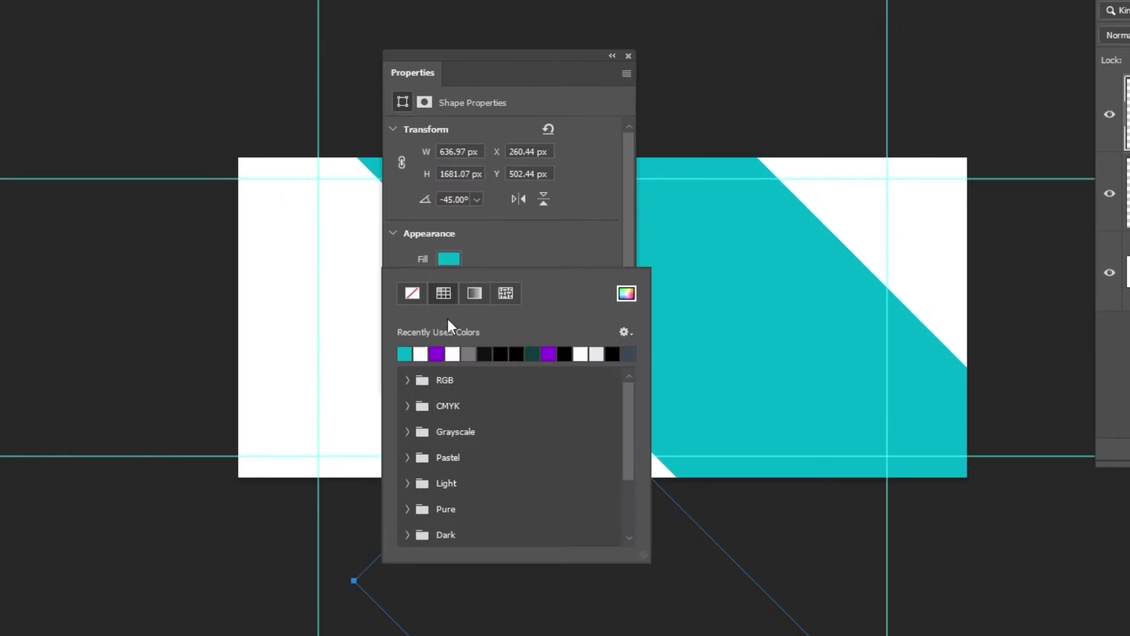
{"action": "left_click", "coordinate": [437, 353]}
{"action": "left_click", "coordinate": [628, 56]}
{"action": "left_click", "coordinate": [627, 56]}
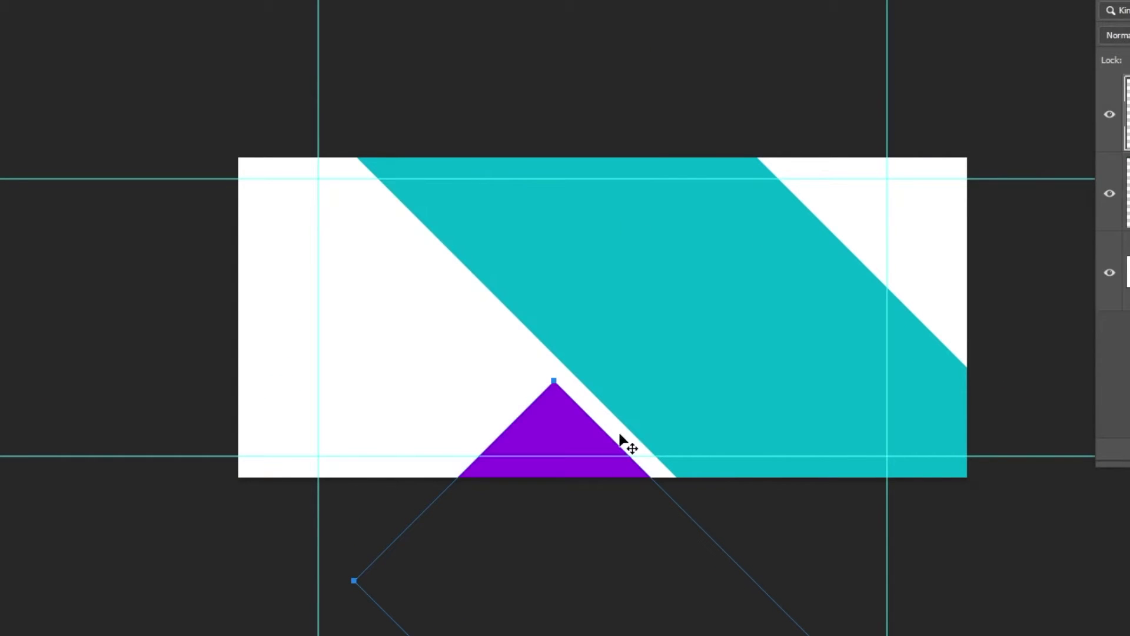
{"action": "left_click_drag", "start_coordinate": [568, 433], "coordinate": [836, 146]}
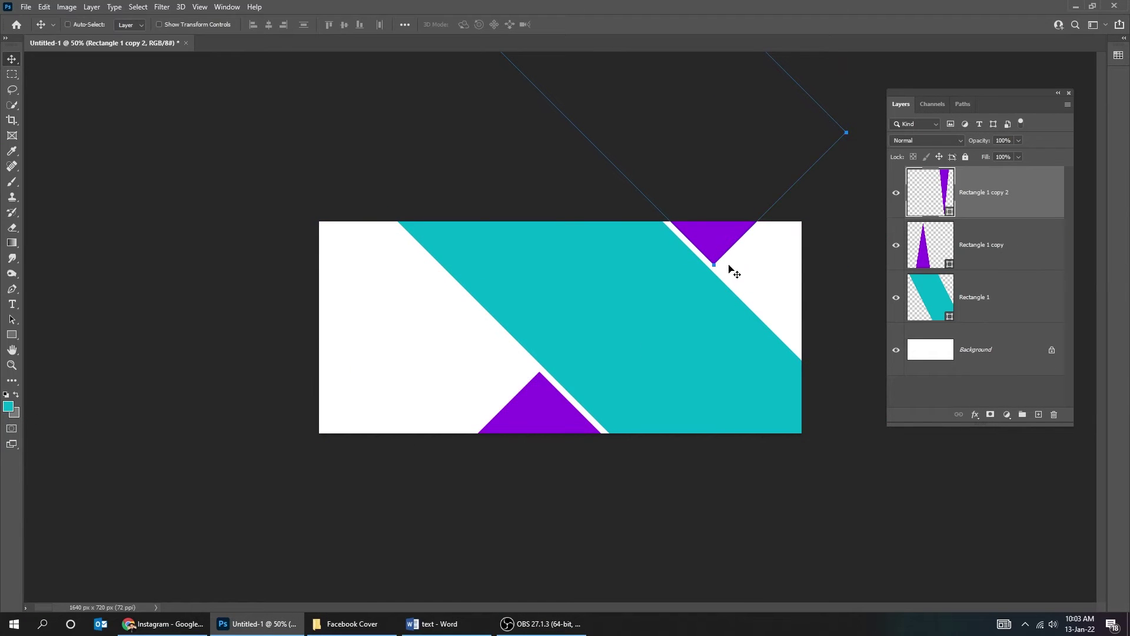
- Copy the purple triangle onto the right edge and recolour that copy teal
{"action": "left_click_drag", "start_coordinate": [713, 240], "coordinate": [820, 328]}
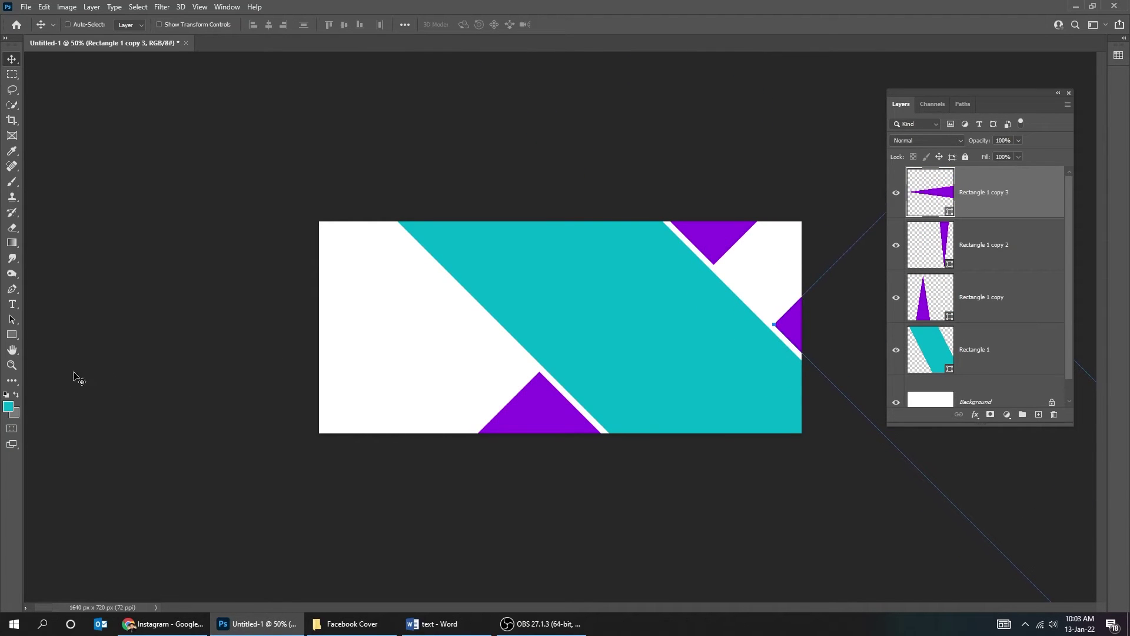
{"action": "left_click", "coordinate": [12, 319]}
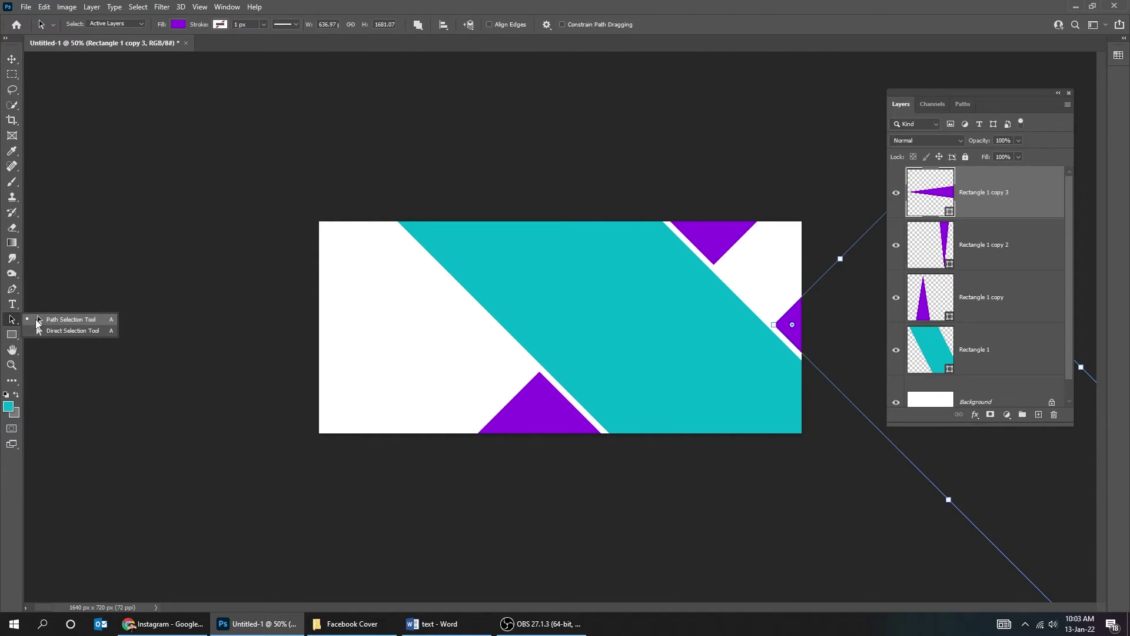
{"action": "left_click", "coordinate": [177, 26]}
{"action": "left_click", "coordinate": [115, 87]}
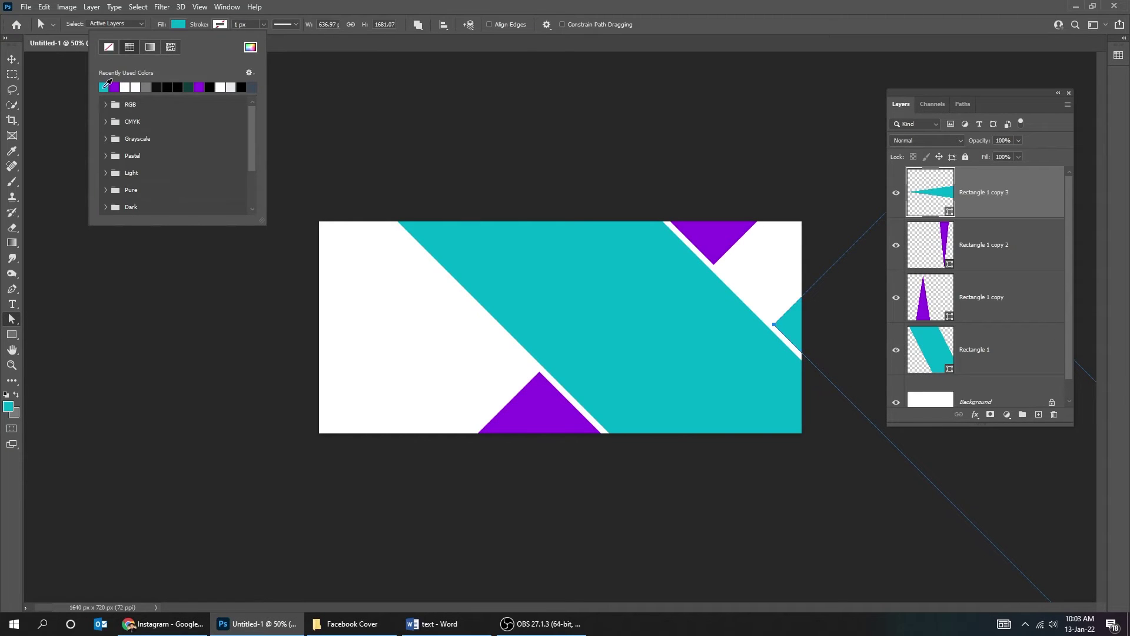
{"action": "left_click", "coordinate": [12, 59]}
{"action": "left_click", "coordinate": [12, 60]}
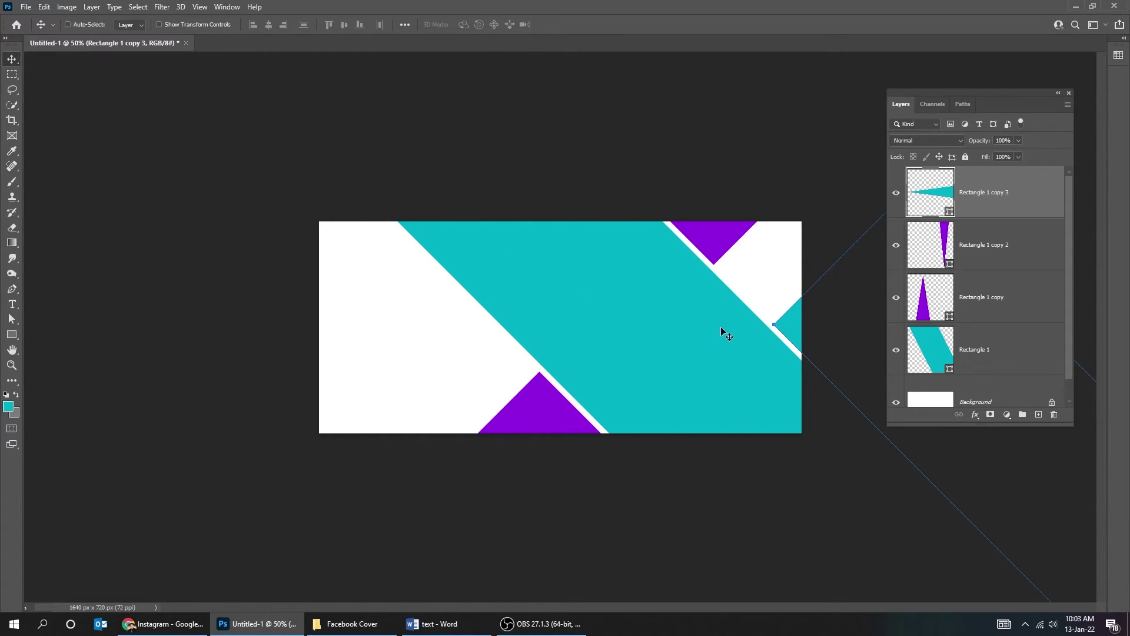
- Select Rectangle 1 and drag the businessman photo from the freepik folder into Photoshop
{"action": "left_click", "coordinate": [975, 359]}
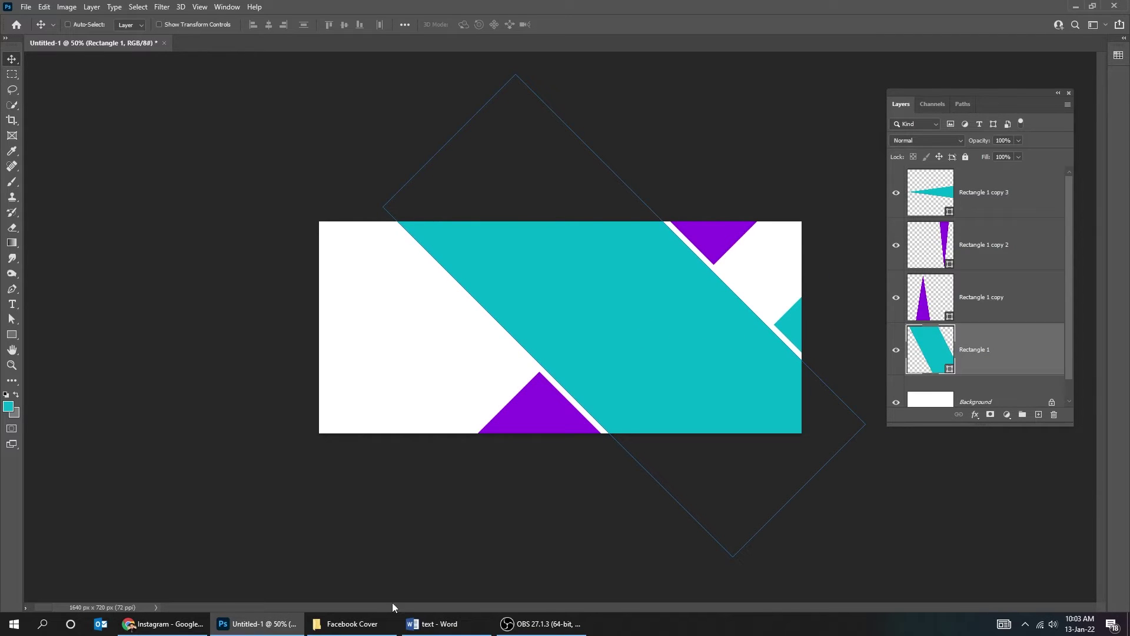
{"action": "left_click", "coordinate": [372, 628]}
{"action": "double_click", "coordinate": [144, 103]}
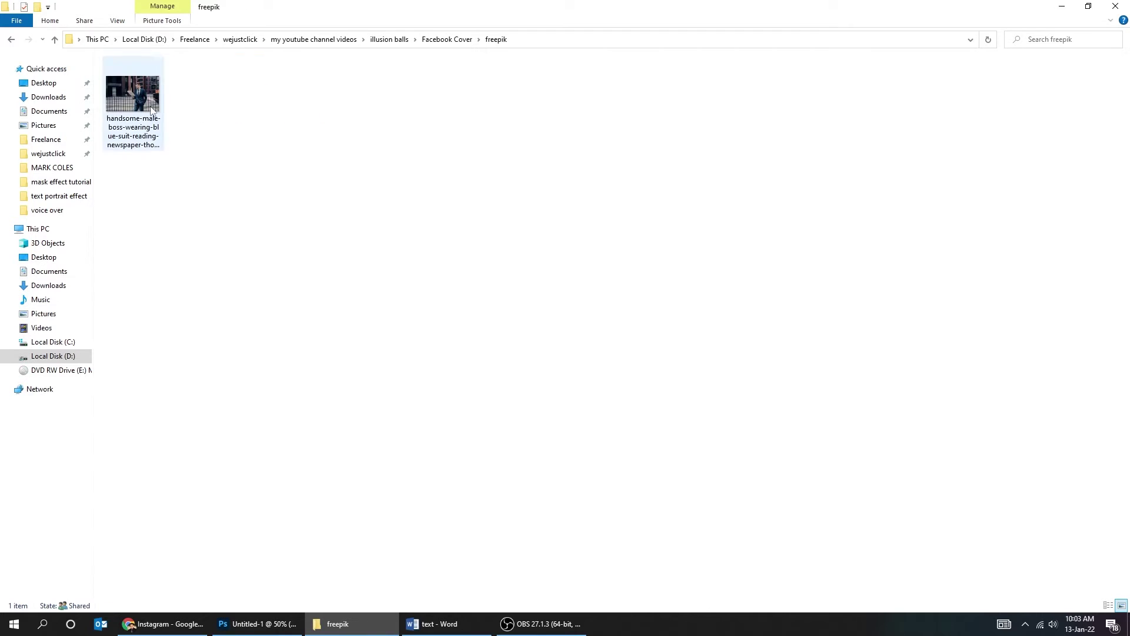
{"action": "left_click_drag", "start_coordinate": [161, 122], "coordinate": [581, 390]}
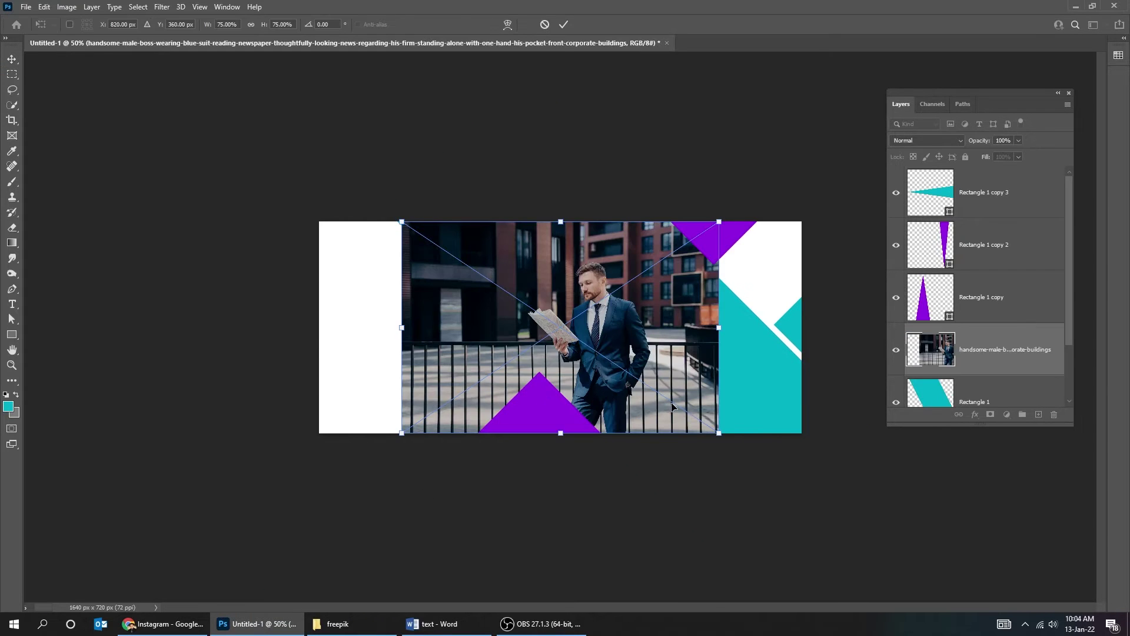
- Place the businessman photo, enlarging it and moving it right
{"action": "left_click_drag", "start_coordinate": [719, 433], "coordinate": [760, 459]}
{"action": "left_click_drag", "start_coordinate": [641, 384], "coordinate": [695, 383]}
{"action": "key", "text": "Return"}
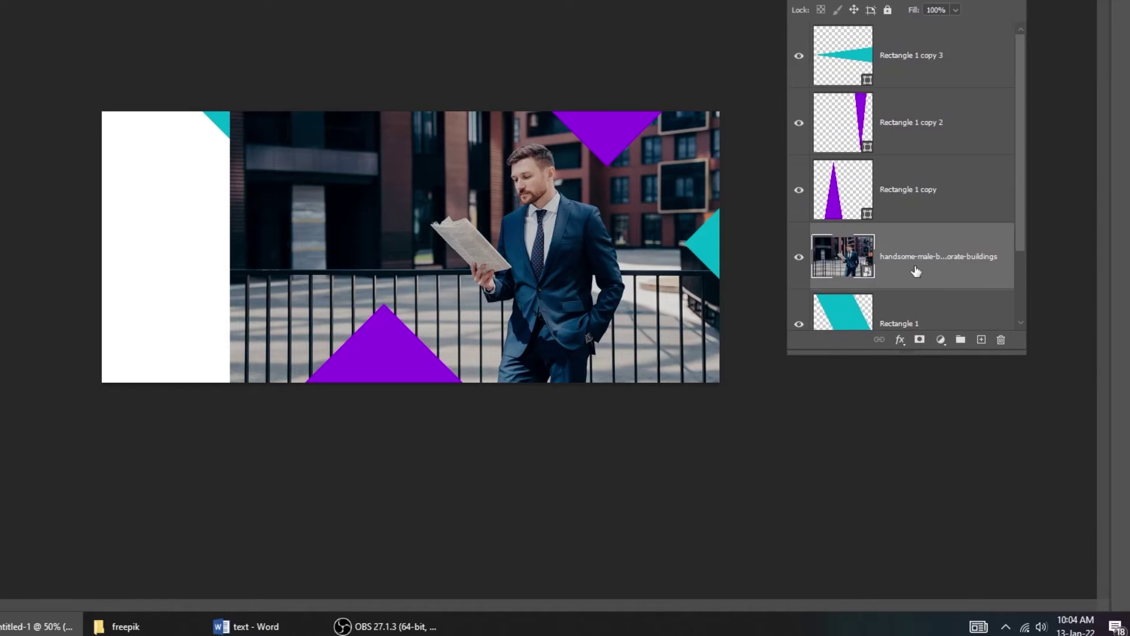
- Clip the photo into the shape below, enlarge it slightly and nudge it left
{"action": "right_click", "coordinate": [907, 273]}
{"action": "left_click", "coordinate": [950, 297]}
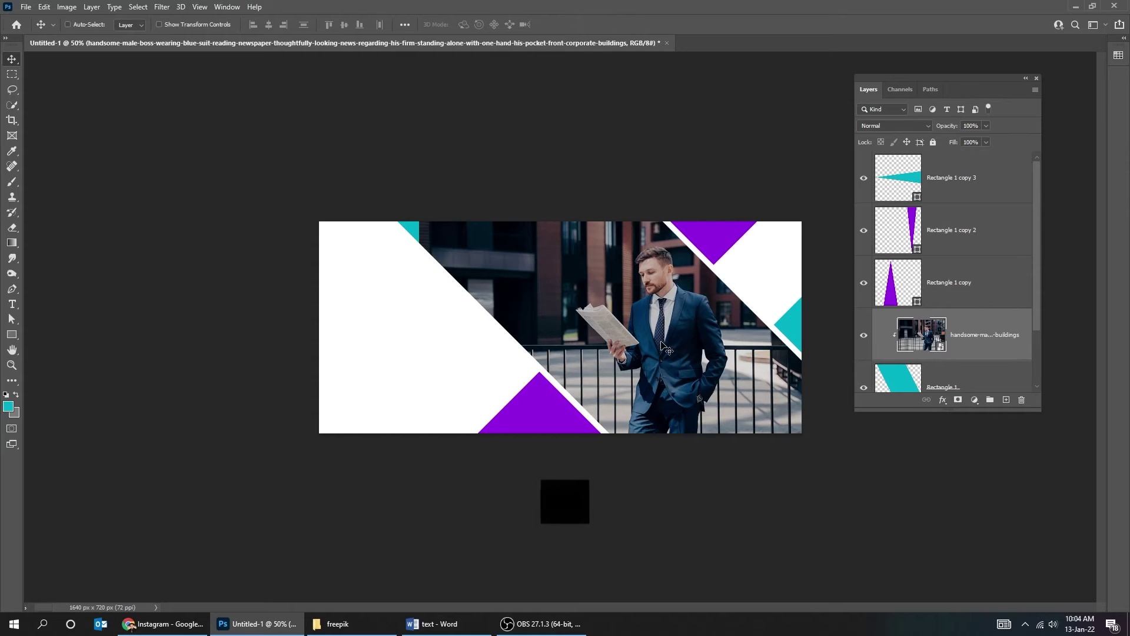
{"action": "key", "text": "ctrl+t"}
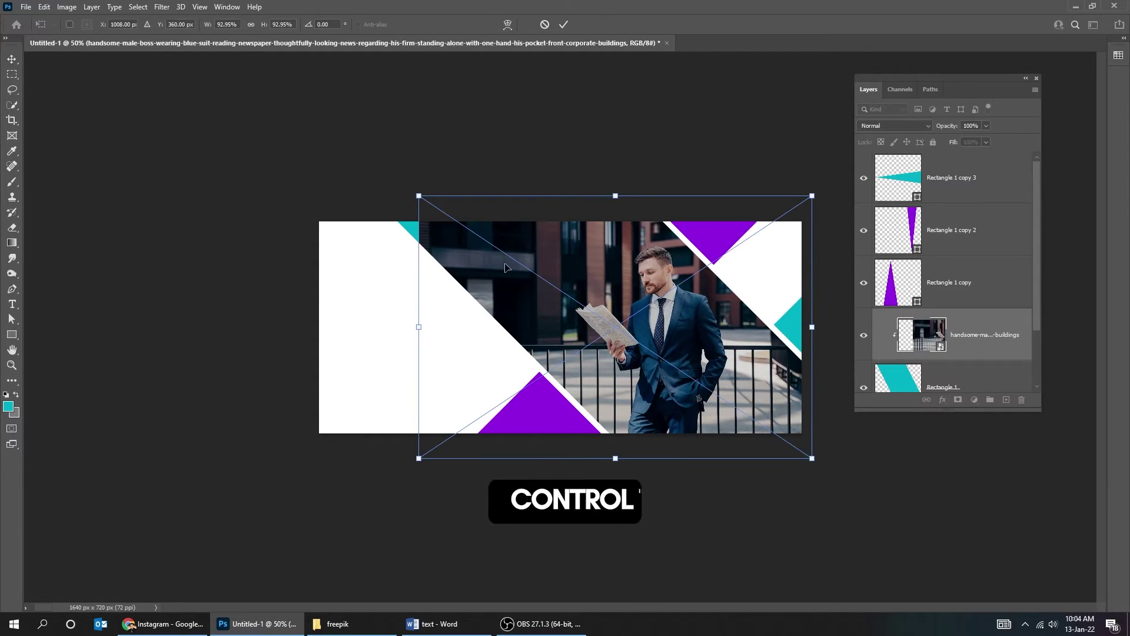
{"action": "left_click_drag", "start_coordinate": [419, 196], "coordinate": [407, 190]}
{"action": "left_click_drag", "start_coordinate": [576, 282], "coordinate": [564, 288]}
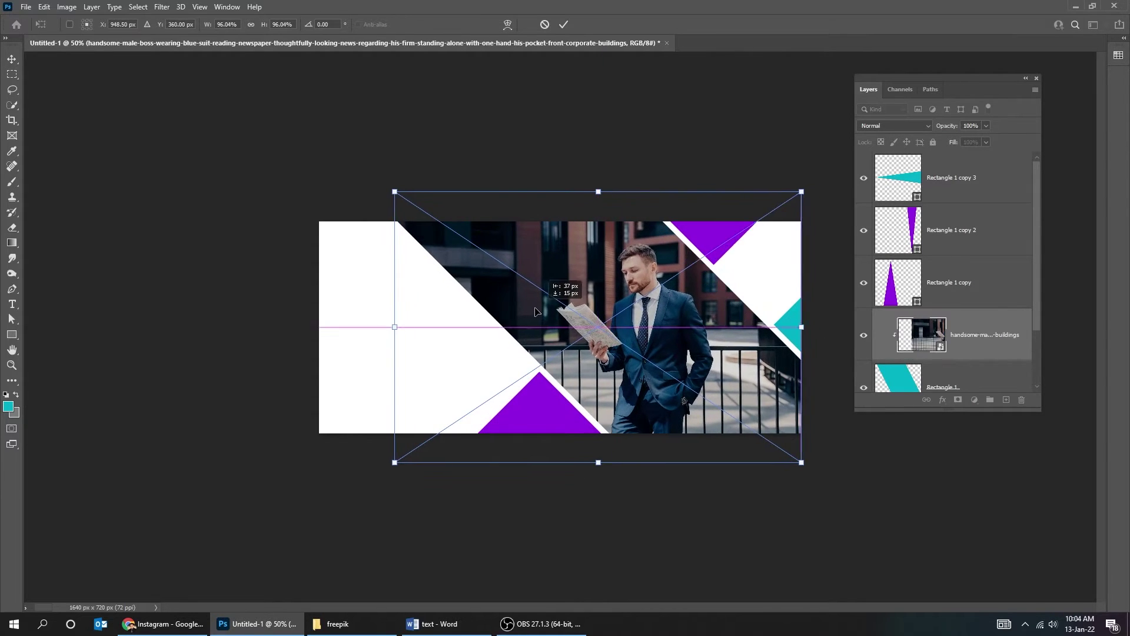
{"action": "key", "text": "Return"}
{"action": "key", "text": "ctrl+semicolon"}
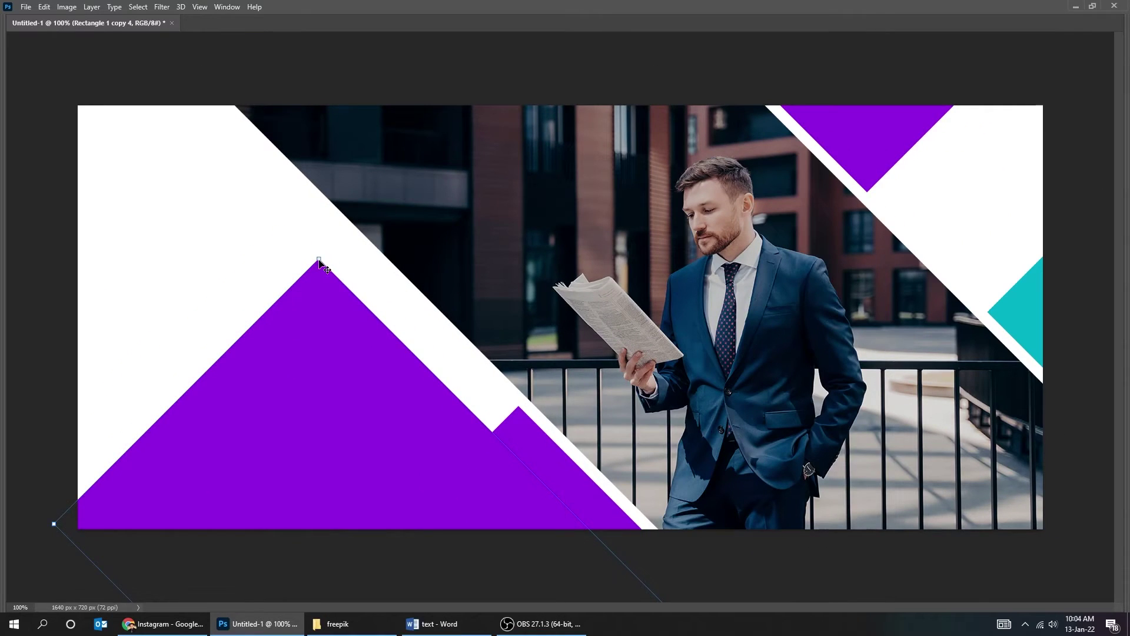
- Resize the large lower-left purple triangle copy with Free Transform
{"action": "key", "text": "ctrl+t"}
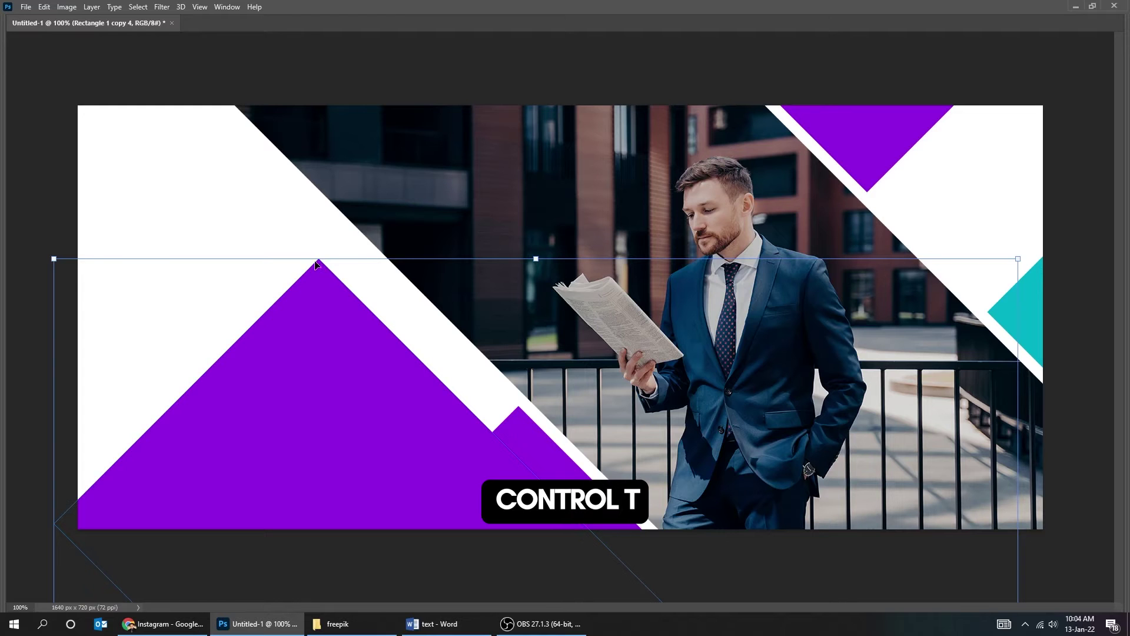
{"action": "left_click_drag", "start_coordinate": [54, 258], "coordinate": [360, 352]}
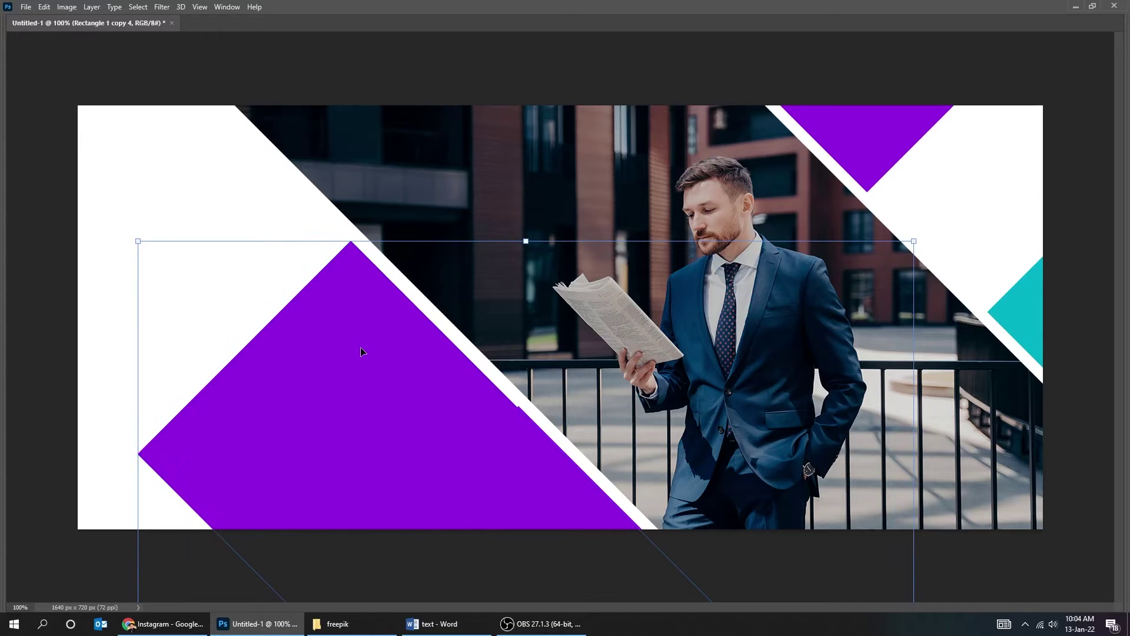
{"action": "key", "text": "Return"}
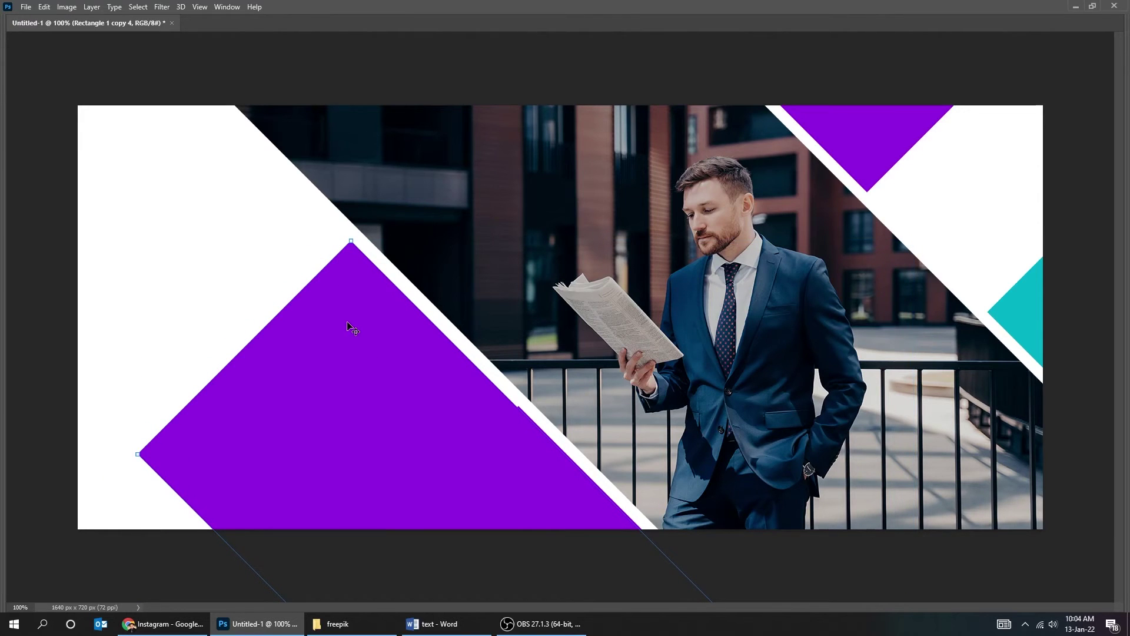
{"action": "key", "text": "Tab"}
- Mask the purple shape down to a small triangle using a Pen-drawn selection
{"action": "left_click", "coordinate": [1005, 400]}
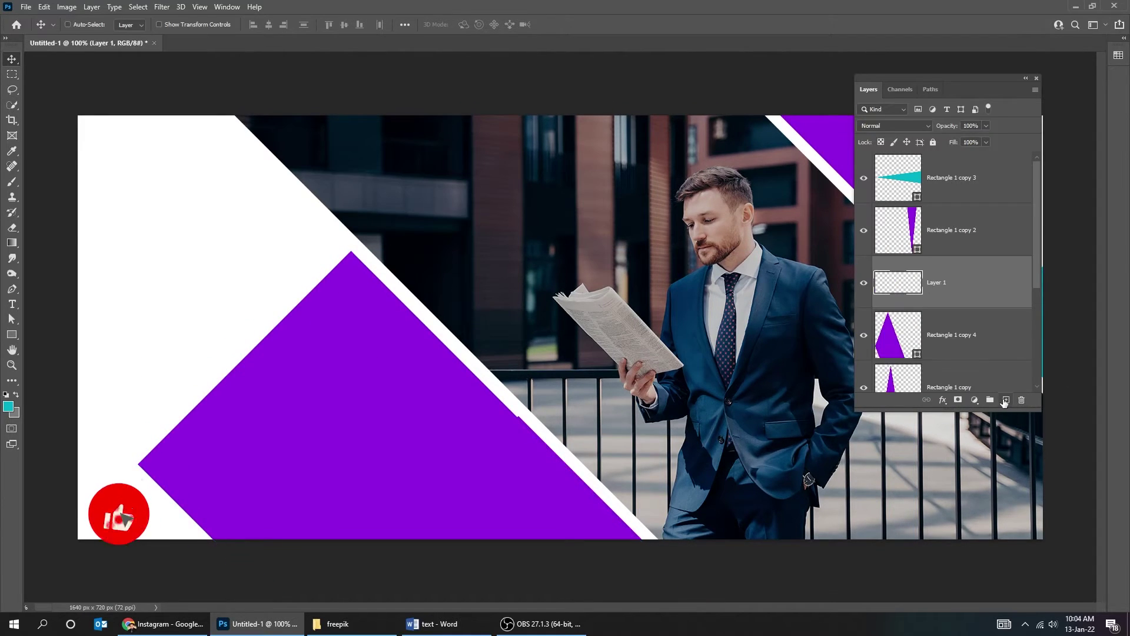
{"action": "key", "text": "p"}
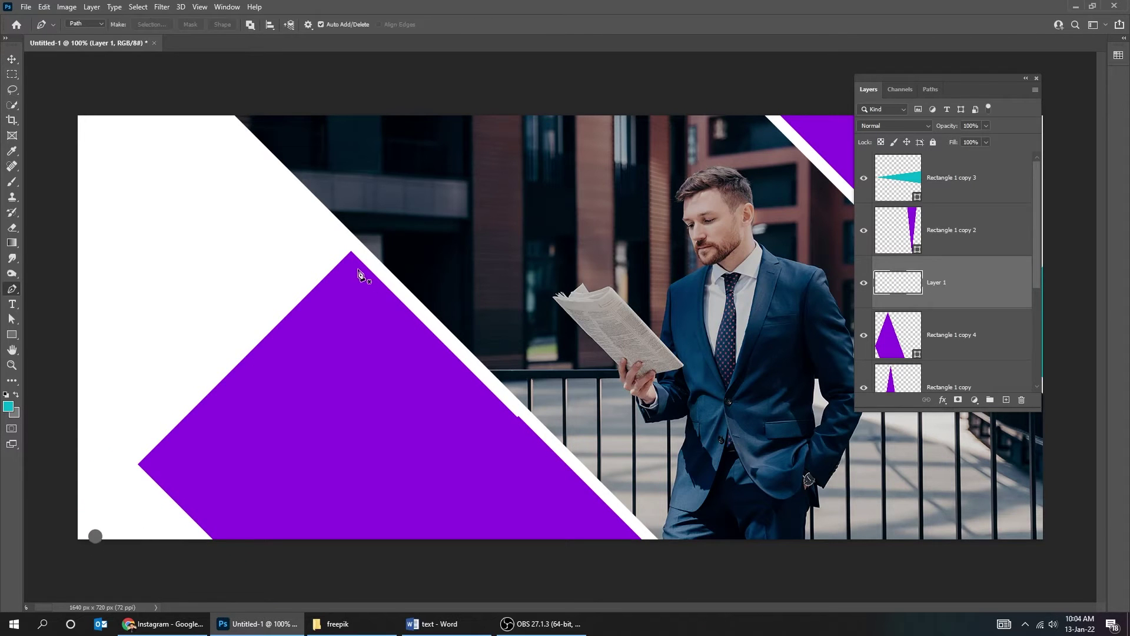
{"action": "left_click_drag", "start_coordinate": [351, 252], "coordinate": [351, 331]}
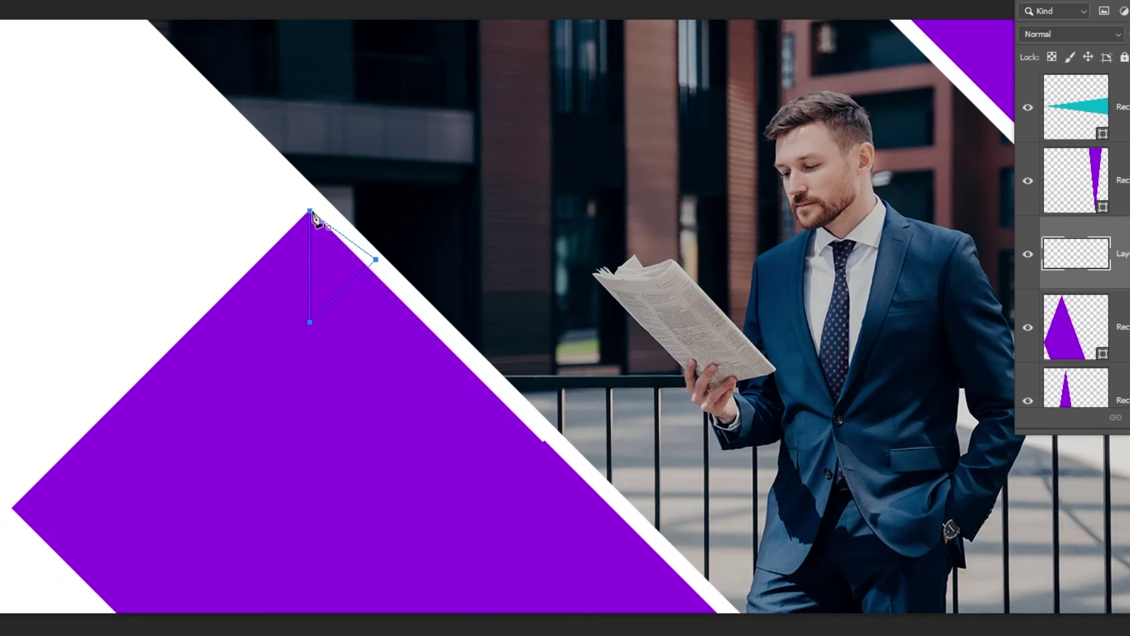
{"action": "right_click", "coordinate": [364, 283]}
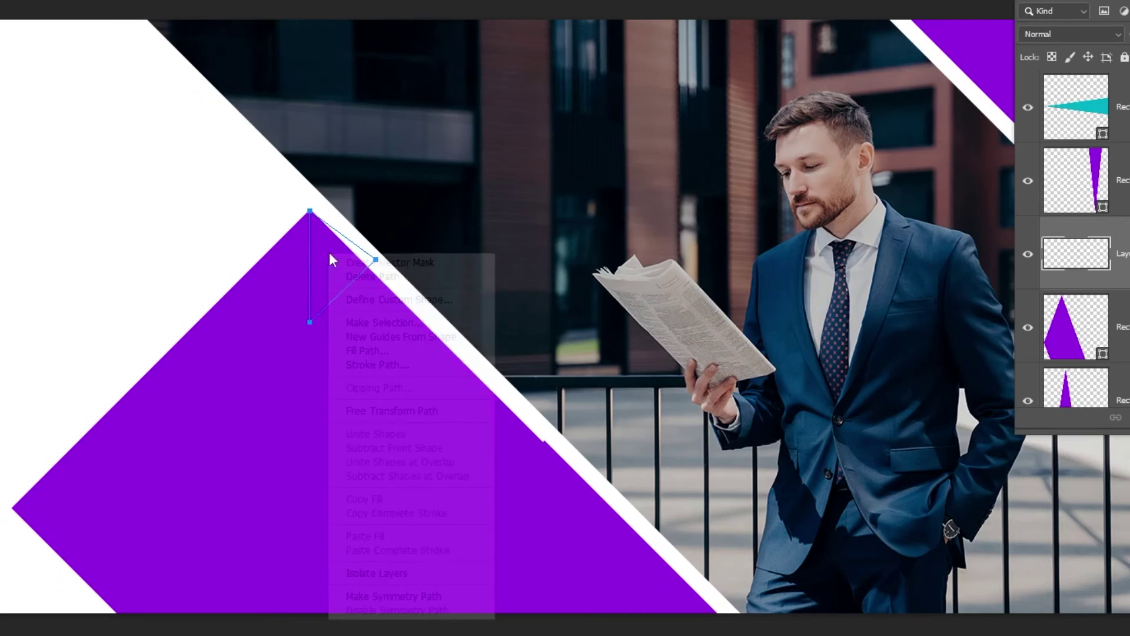
{"action": "left_click", "coordinate": [416, 323]}
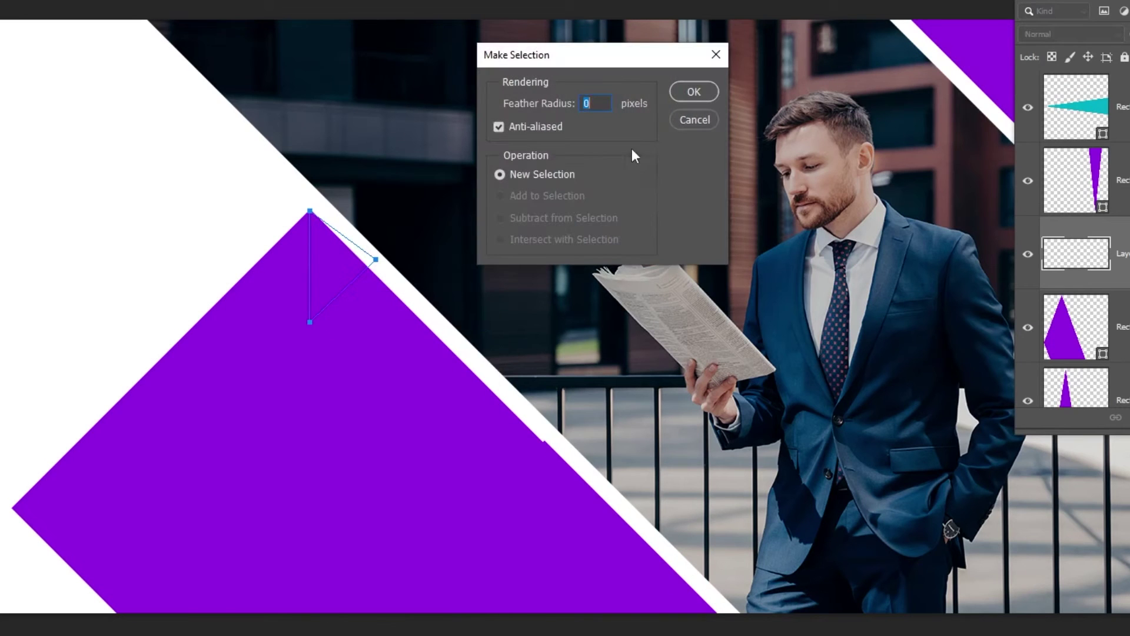
{"action": "left_click", "coordinate": [704, 97]}
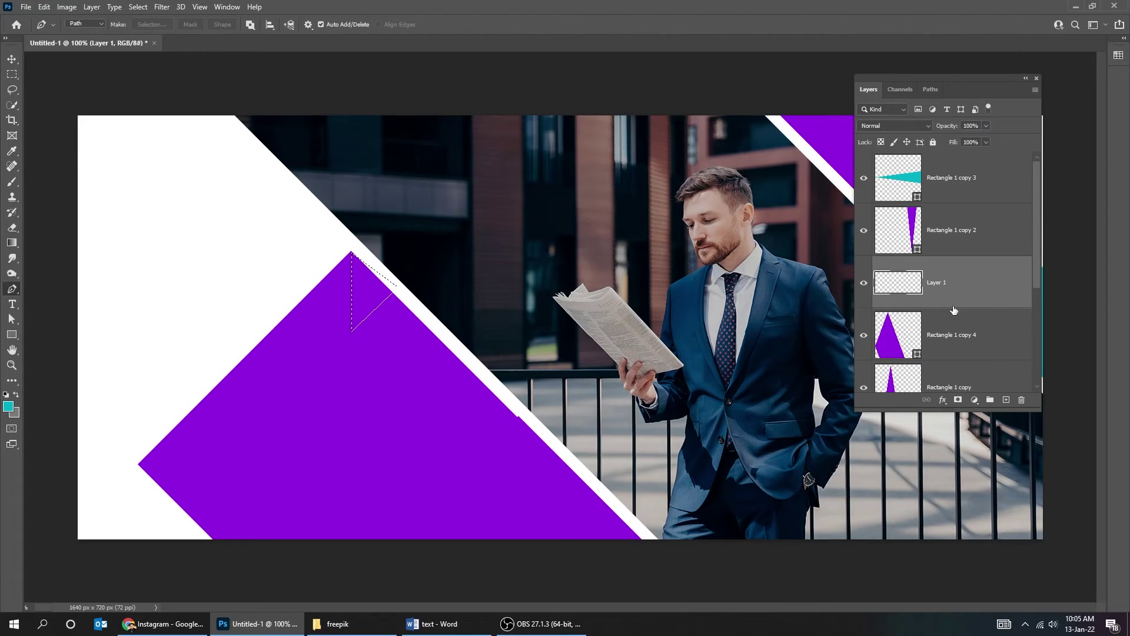
{"action": "left_click_drag", "start_coordinate": [954, 310], "coordinate": [1021, 402]}
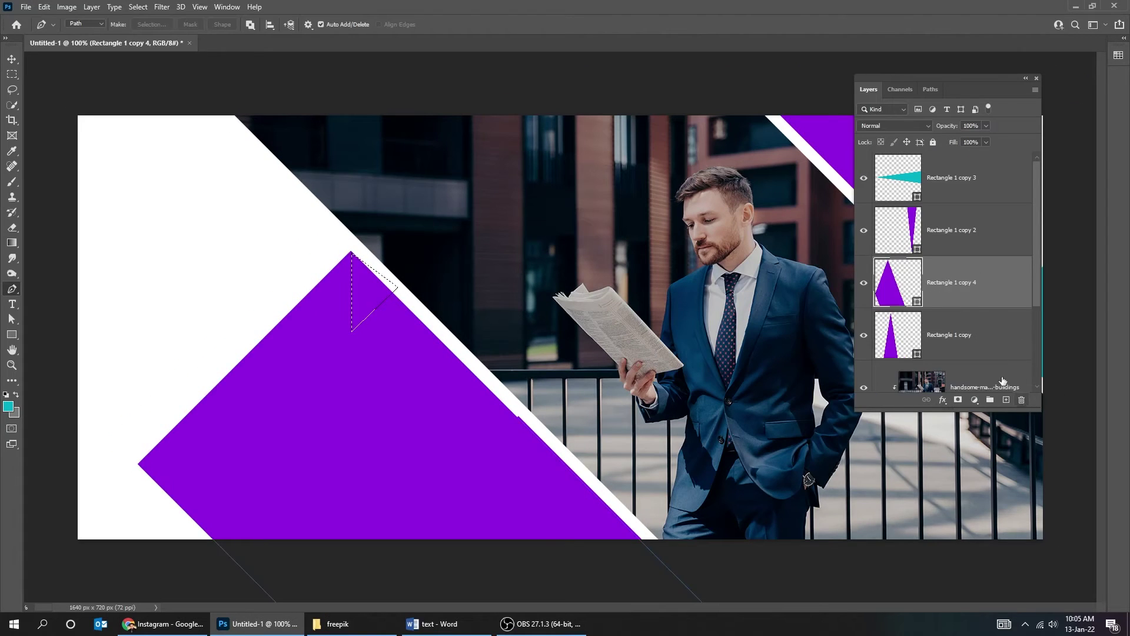
{"action": "left_click", "coordinate": [958, 401]}
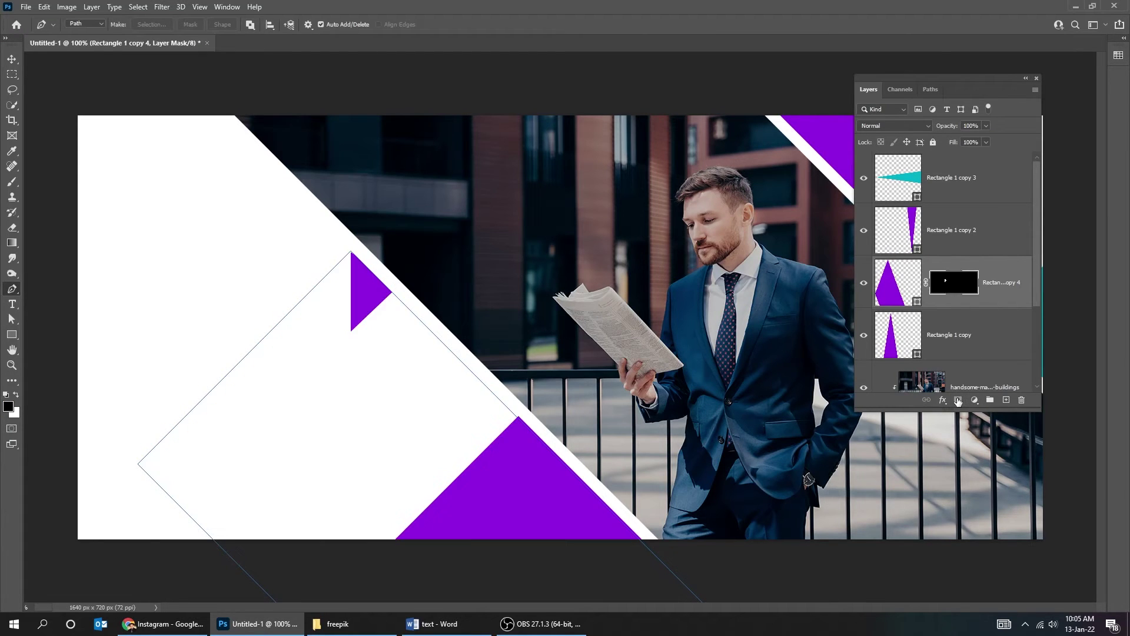
- Move the small triangle beside the lower purple triangle and preview the whole cover
{"action": "left_click", "coordinate": [989, 290]}
{"action": "key", "text": "v"}
{"action": "left_click_drag", "start_coordinate": [376, 320], "coordinate": [485, 414]}
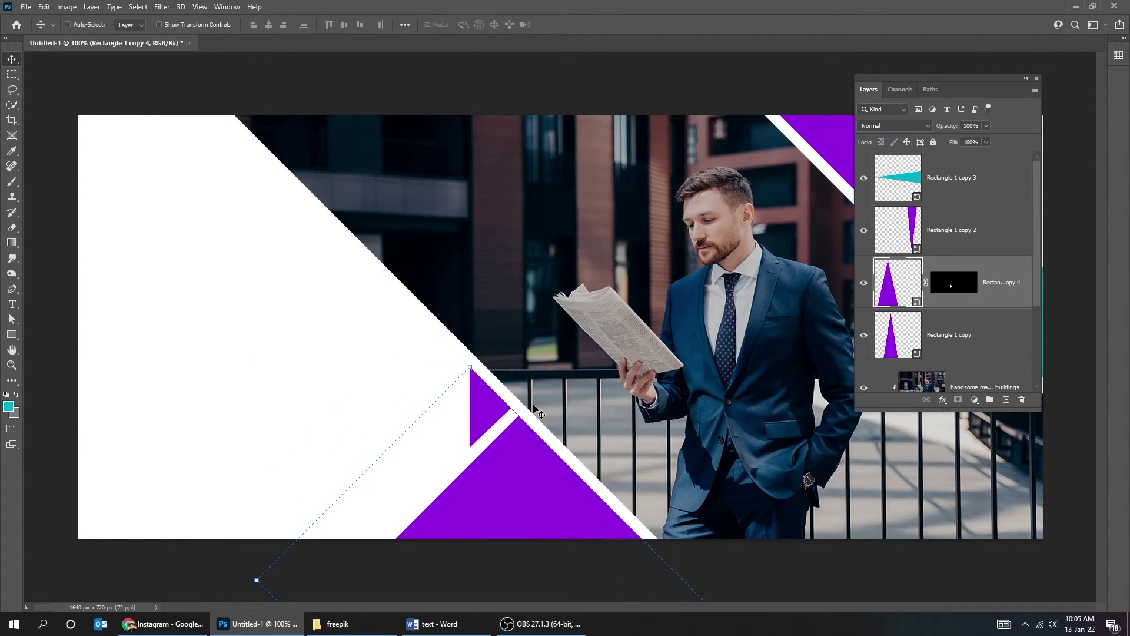
{"action": "key", "text": "ctrl+minus"}
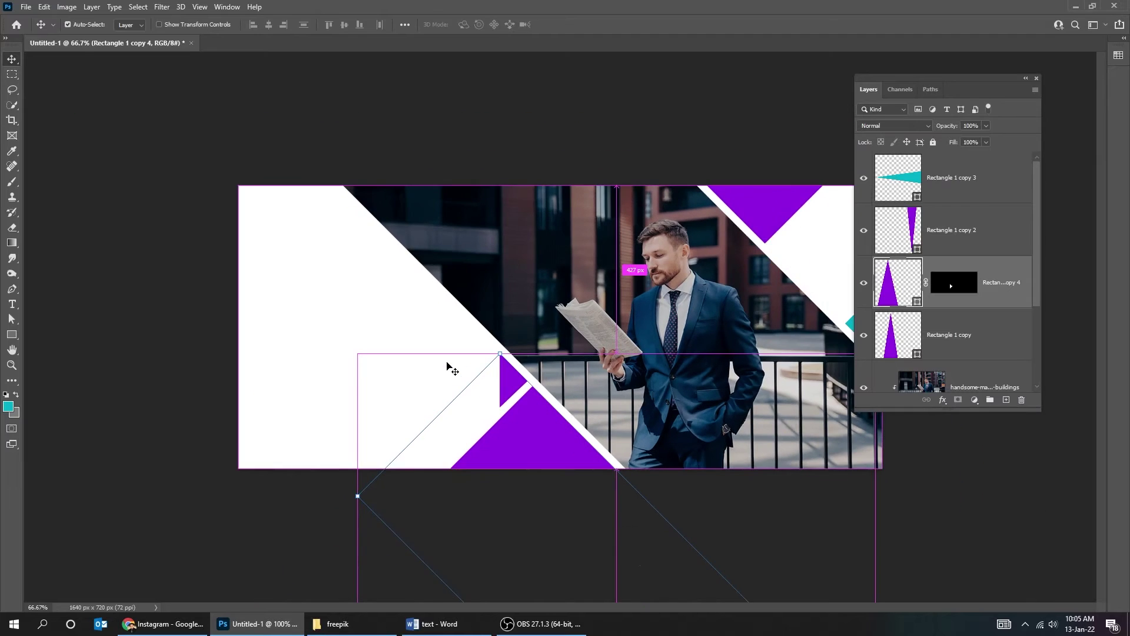
{"action": "key", "text": "Tab"}
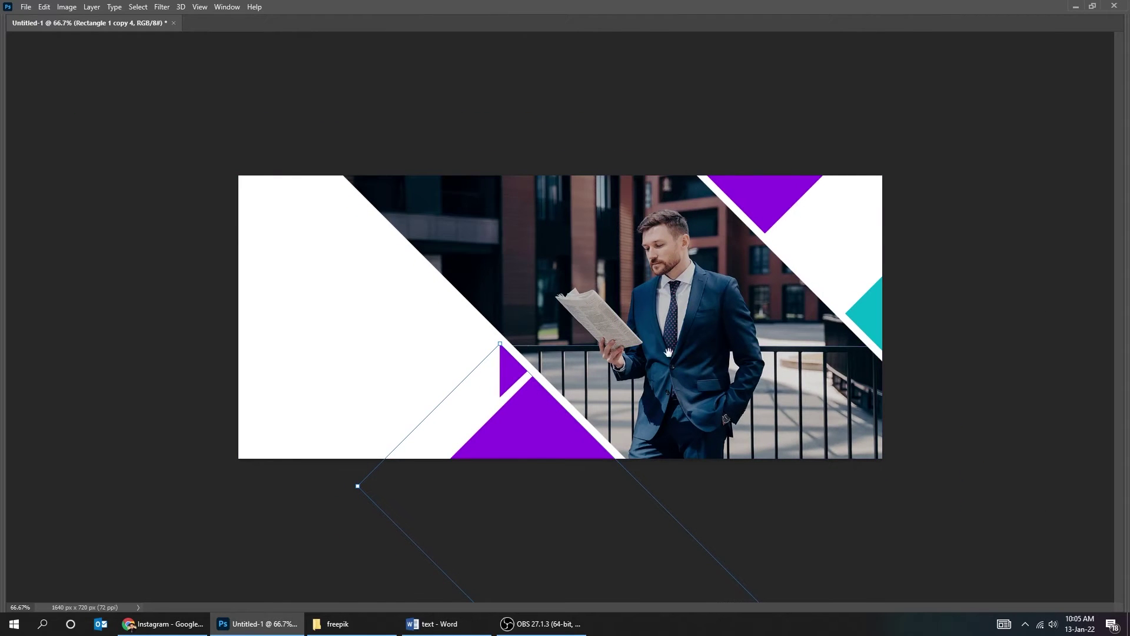
{"action": "key", "text": "Tab"}
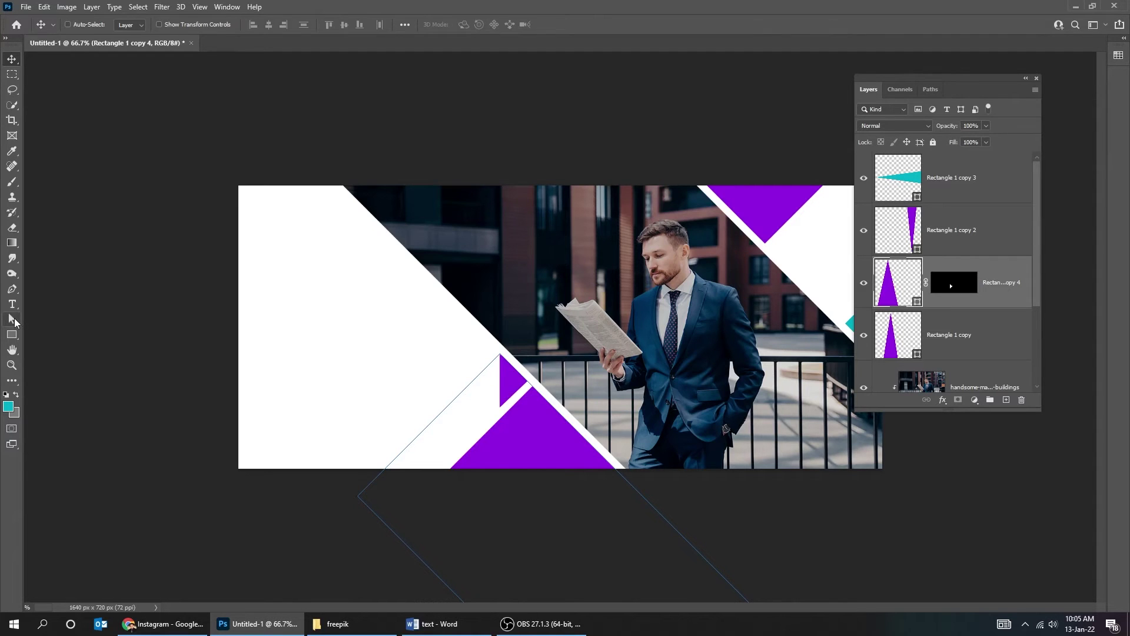
- Recolour the small triangle teal
{"action": "left_click", "coordinate": [13, 320]}
{"action": "left_click", "coordinate": [178, 24]}
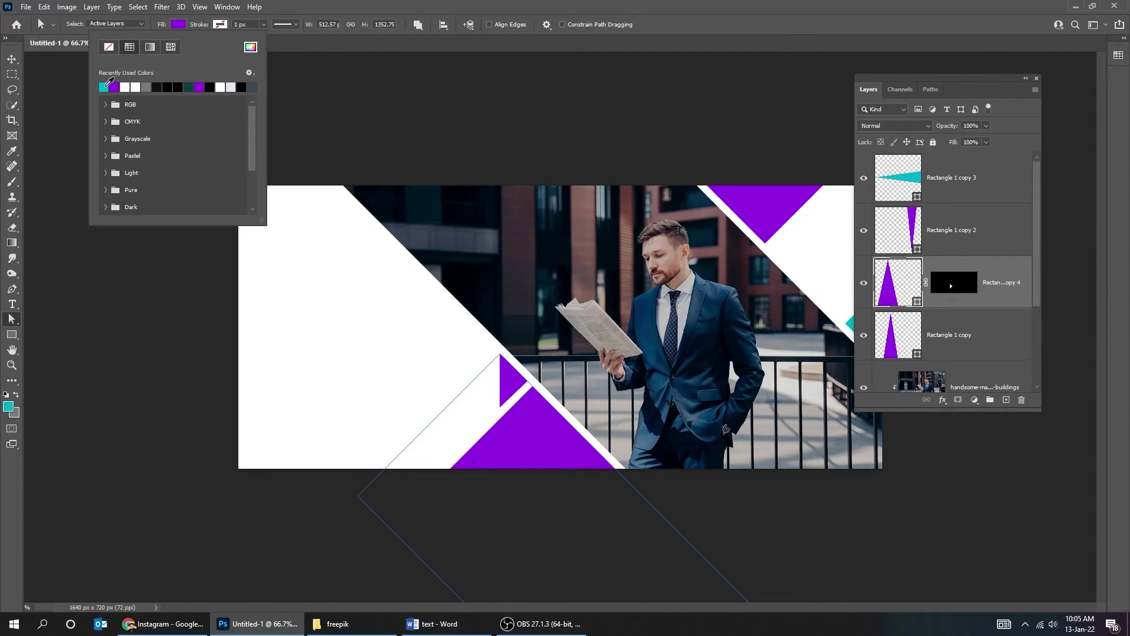
{"action": "left_click", "coordinate": [104, 87]}
{"action": "left_click", "coordinate": [13, 61]}
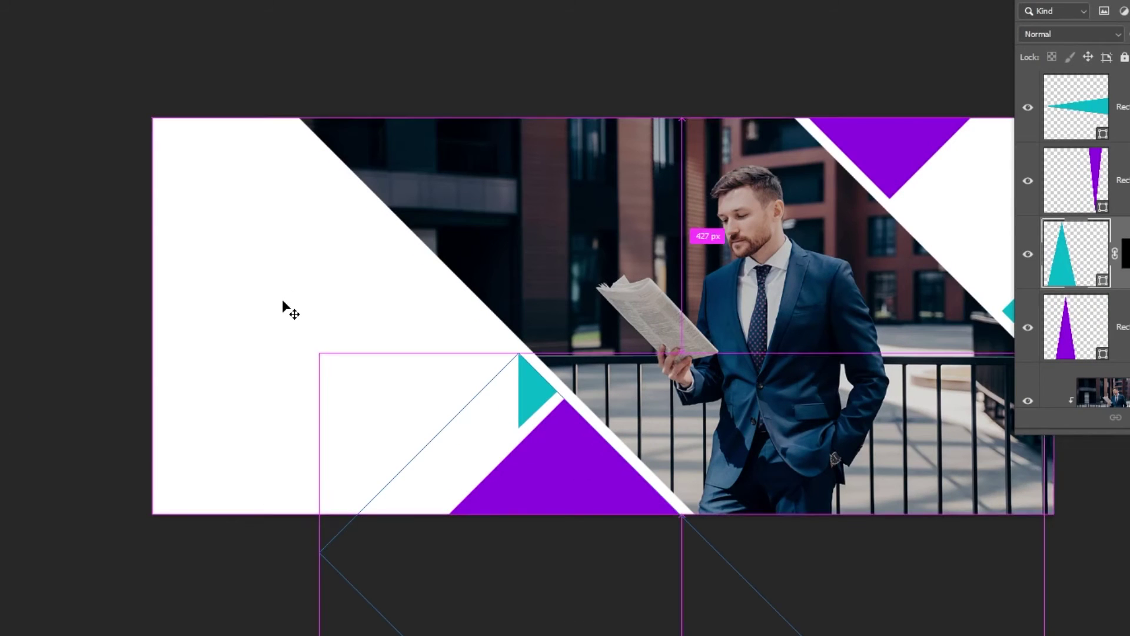
- Type the heading 'Real Estate Facebook', one word per line, in the left white area
{"action": "key", "text": "ctrl+semicolon"}
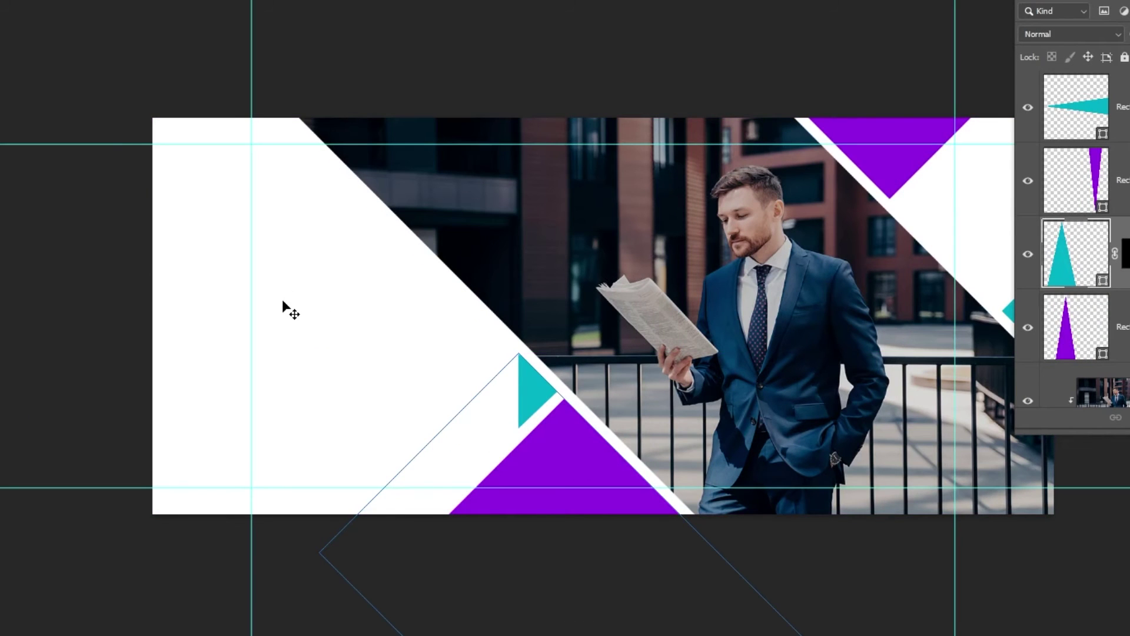
{"action": "key", "text": "t"}
{"action": "left_click", "coordinate": [288, 293]}
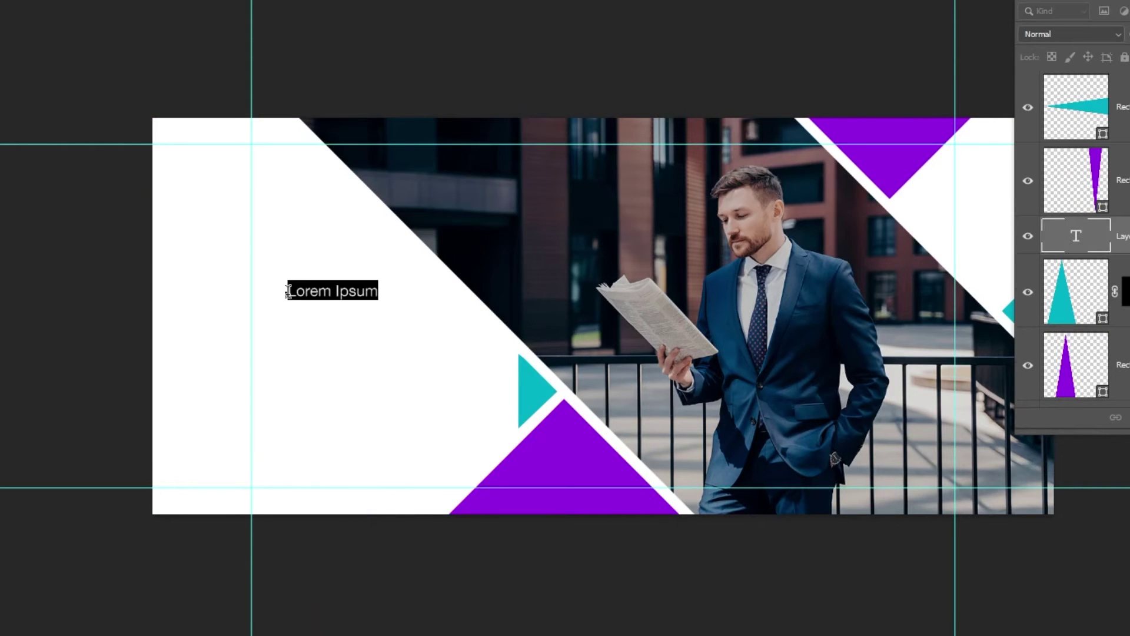
{"action": "type", "text": "Real"}
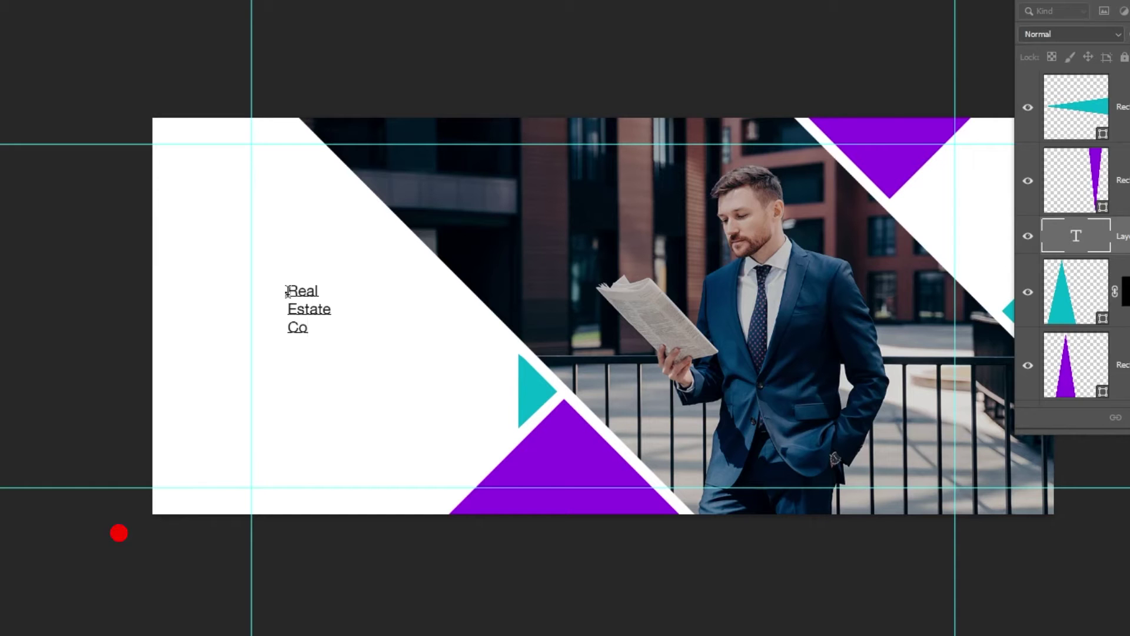
{"action": "key", "text": "BackSpace"}
{"action": "key", "text": "BackSpace"}
{"action": "type", "text": "E"}
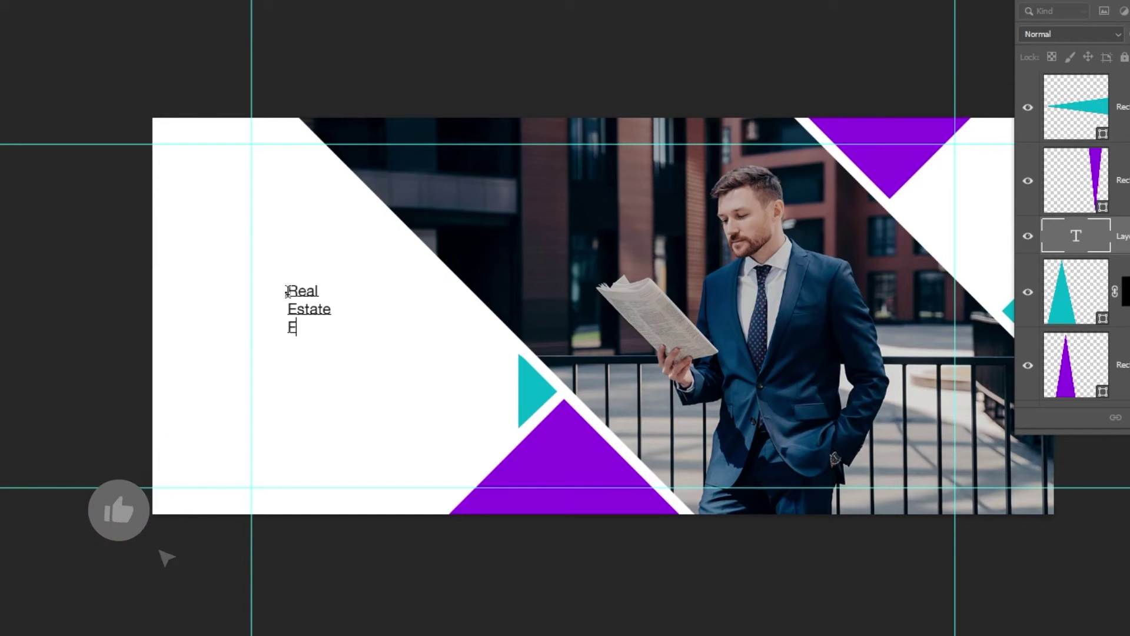
{"action": "type", "text": "acebook"}
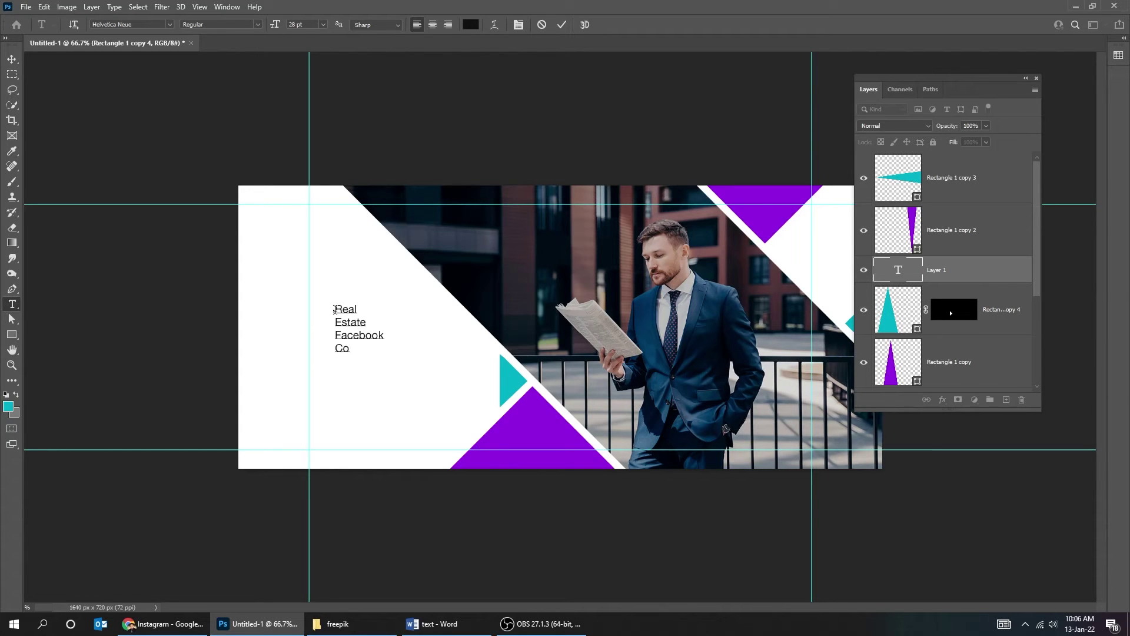
- Enlarge the heading text and move it up and left
{"action": "key", "text": "ctrl+t"}
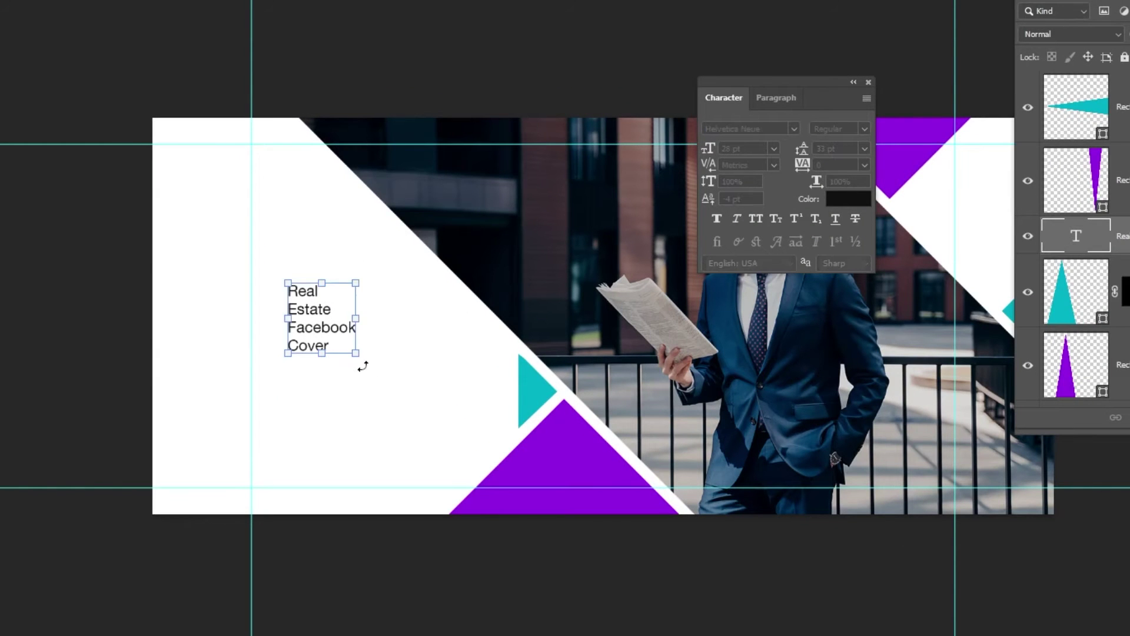
{"action": "left_click_drag", "start_coordinate": [361, 354], "coordinate": [434, 429]}
{"action": "left_click_drag", "start_coordinate": [365, 383], "coordinate": [340, 312]}
{"action": "key", "text": "Return"}
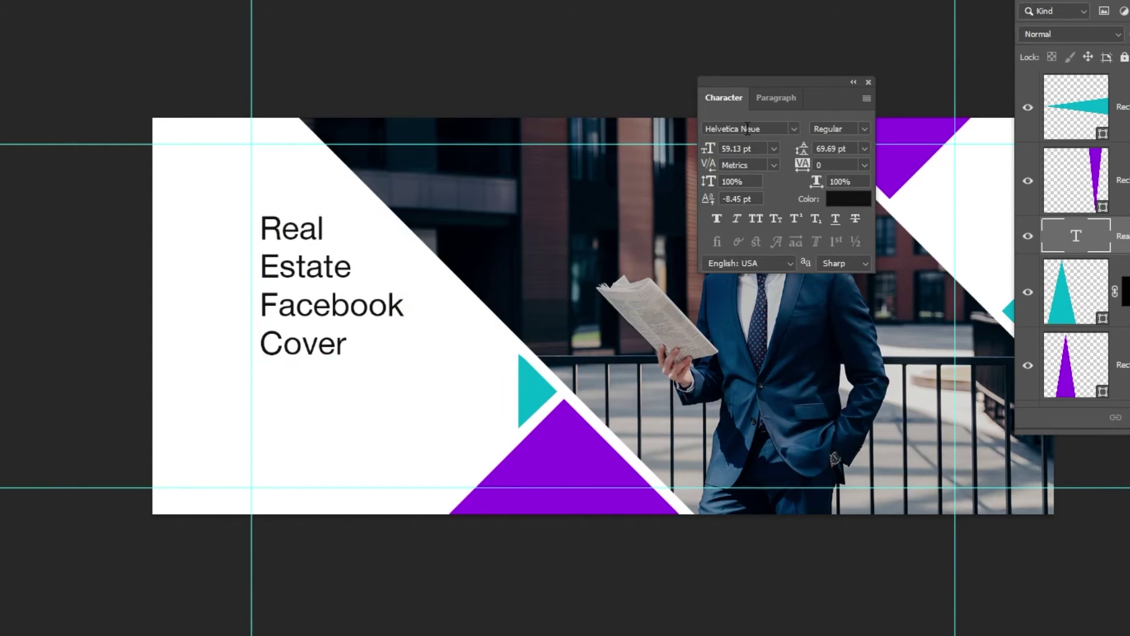
- Set the heading to 84 pt font size and tighten the leading to 82 pt
{"action": "left_click_drag", "start_coordinate": [758, 76], "coordinate": [554, 151]}
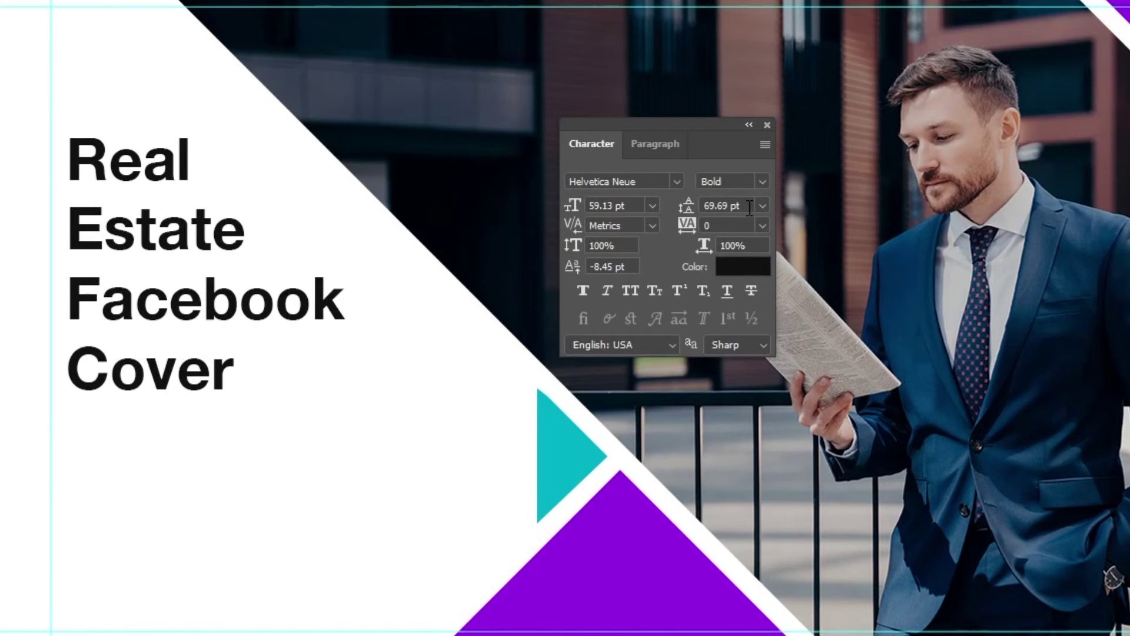
{"action": "left_click", "coordinate": [632, 205]}
{"action": "type", "text": "84"}
{"action": "key", "text": "Return"}
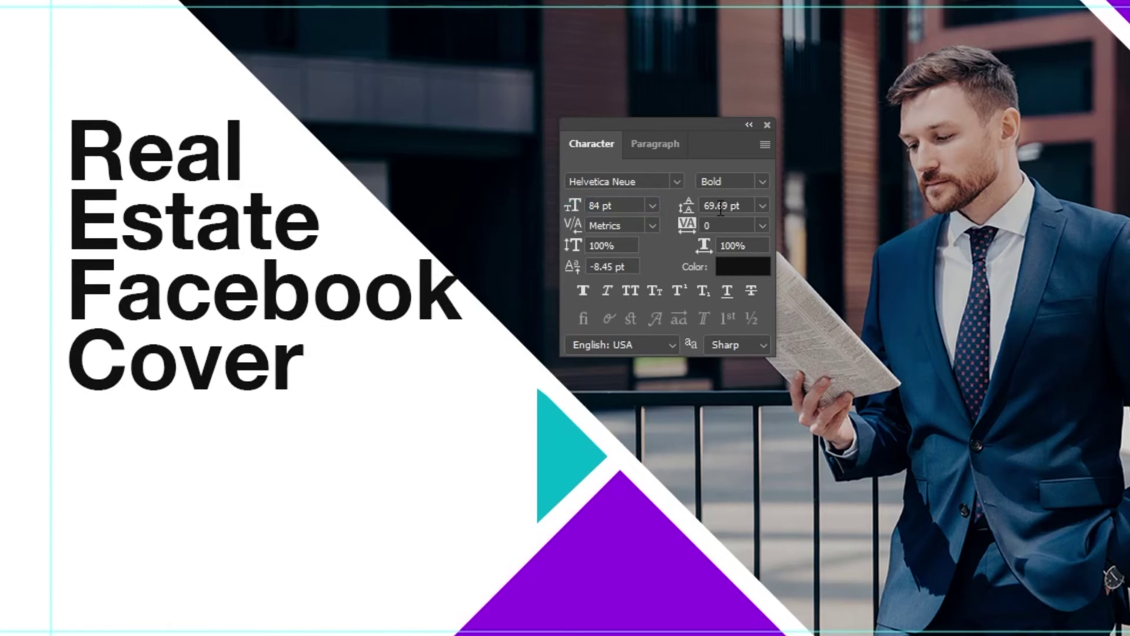
{"action": "left_click_drag", "start_coordinate": [748, 210], "coordinate": [646, 207]}
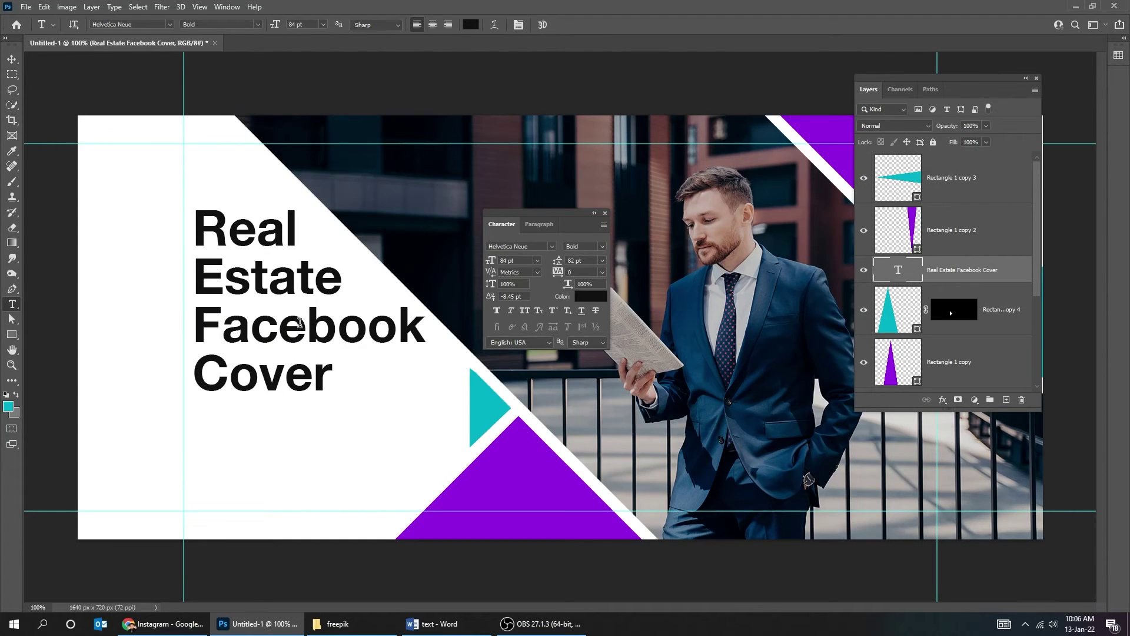
- Nudge the heading down slightly and copy the project paragraph from the Word document
{"action": "left_click", "coordinate": [11, 59]}
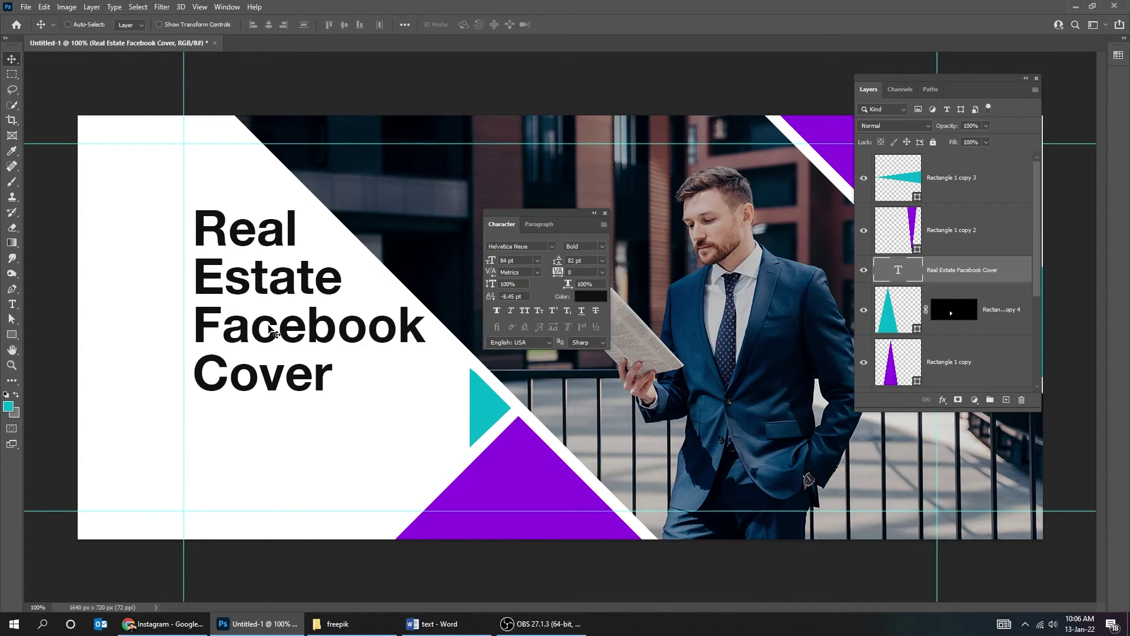
{"action": "left_click_drag", "start_coordinate": [269, 327], "coordinate": [269, 331]}
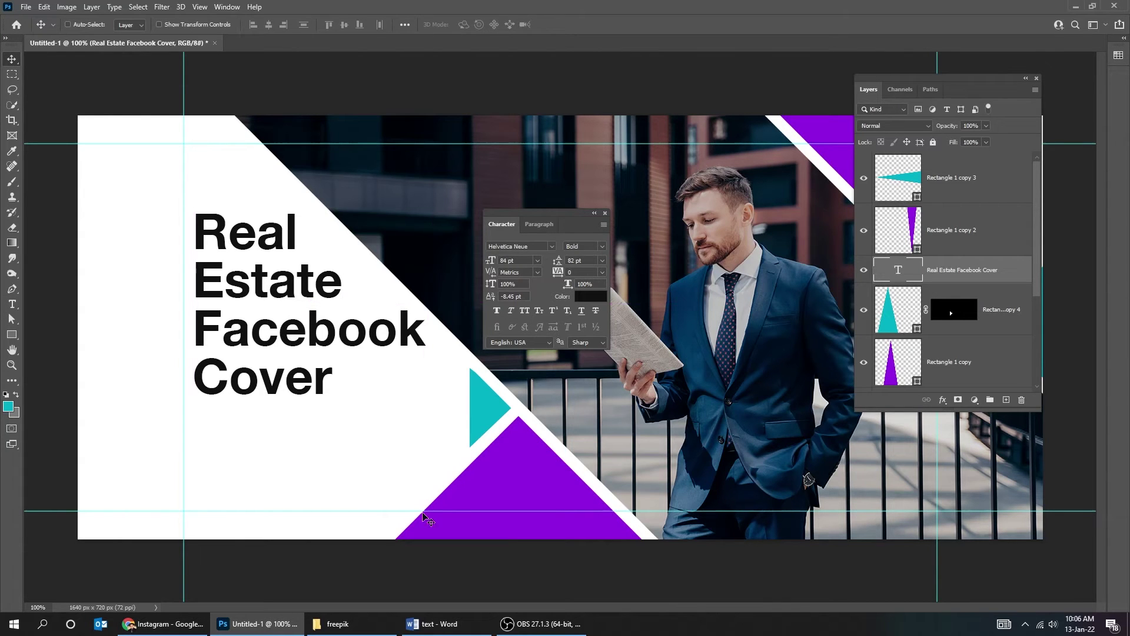
{"action": "left_click", "coordinate": [435, 624]}
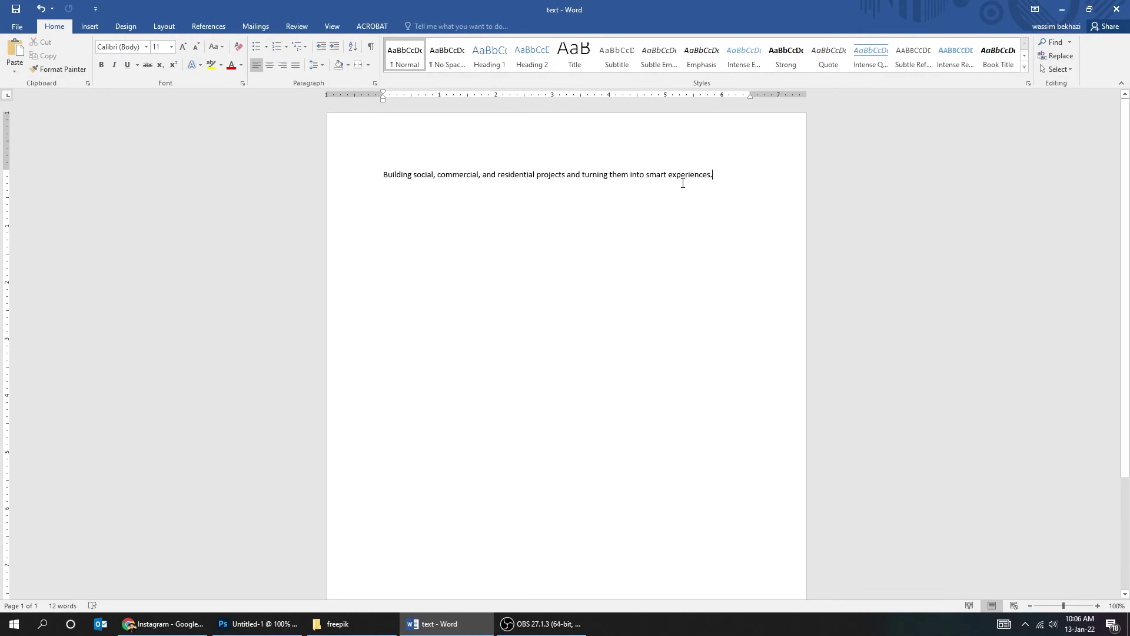
{"action": "key", "text": "ctrl+a"}
{"action": "left_click", "coordinate": [257, 623]}
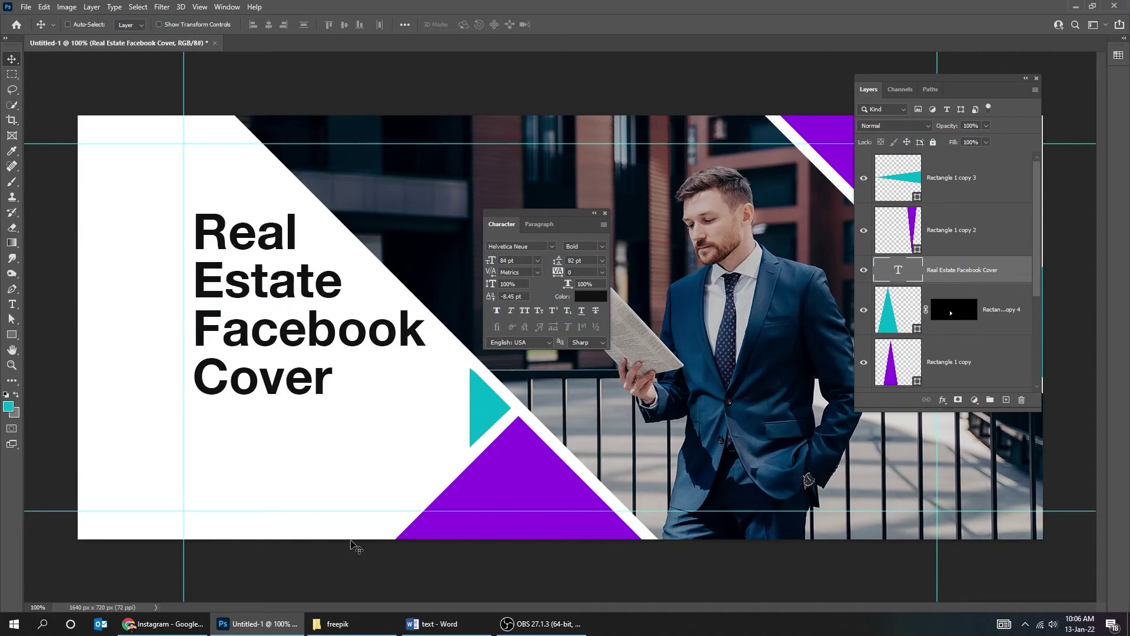
- Paste the paragraph into a text box drawn below the heading
{"action": "key", "text": "t"}
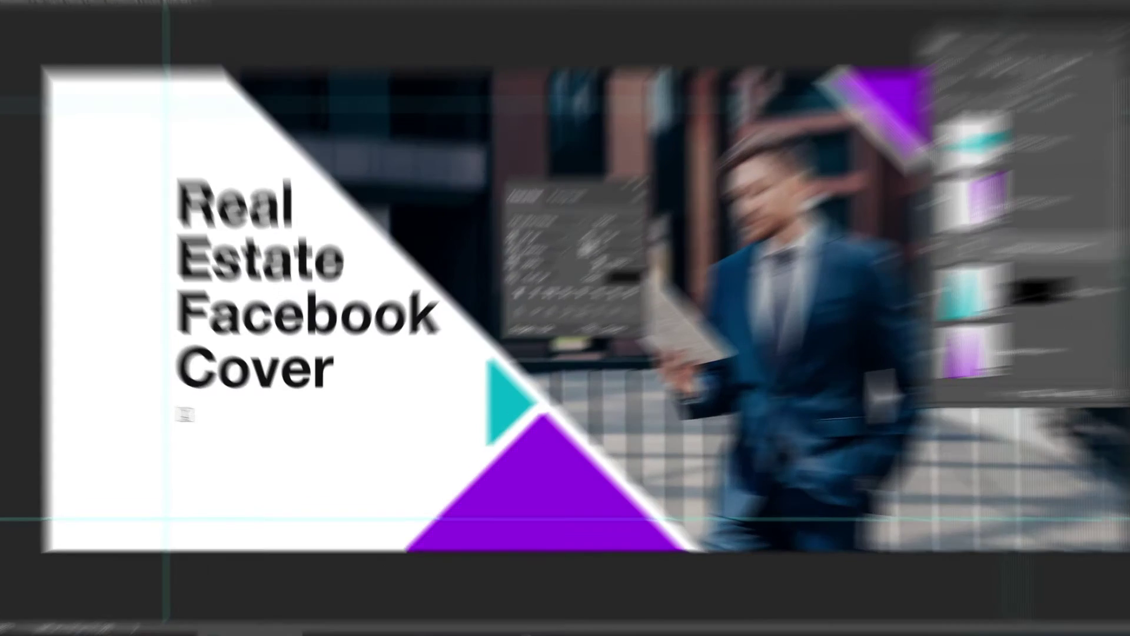
{"action": "left_click_drag", "start_coordinate": [201, 416], "coordinate": [468, 491]}
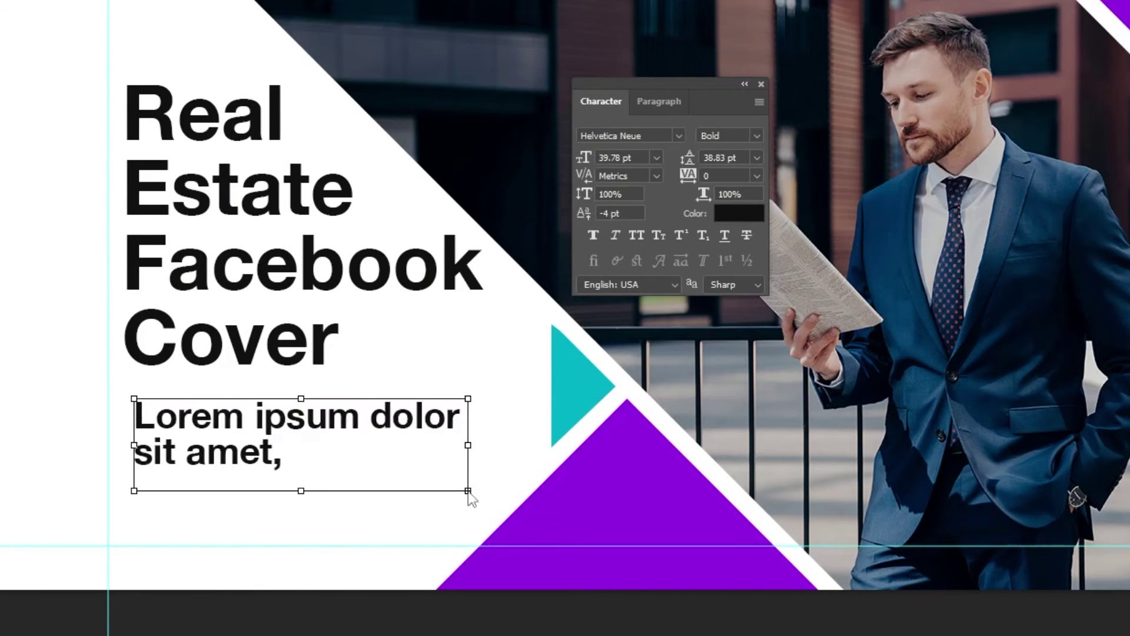
{"action": "key", "text": "ctrl+v"}
{"action": "key", "text": "ctrl+Return"}
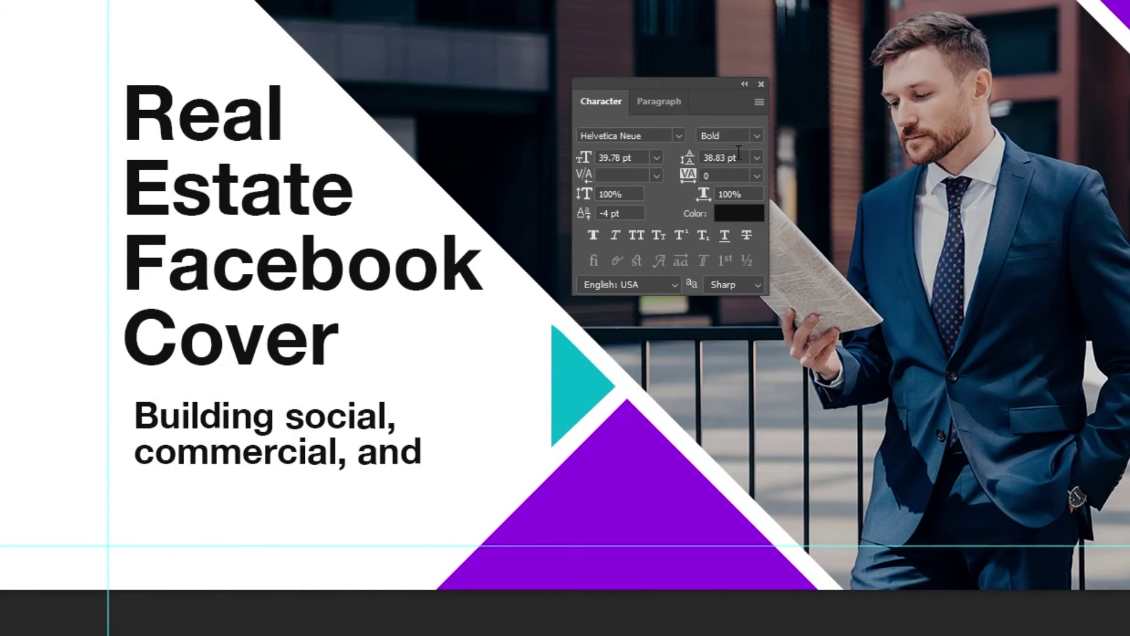
- Style the paragraph as Regular, 28 pt with 32 pt leading, and shift it slightly left
{"action": "left_click", "coordinate": [759, 135]}
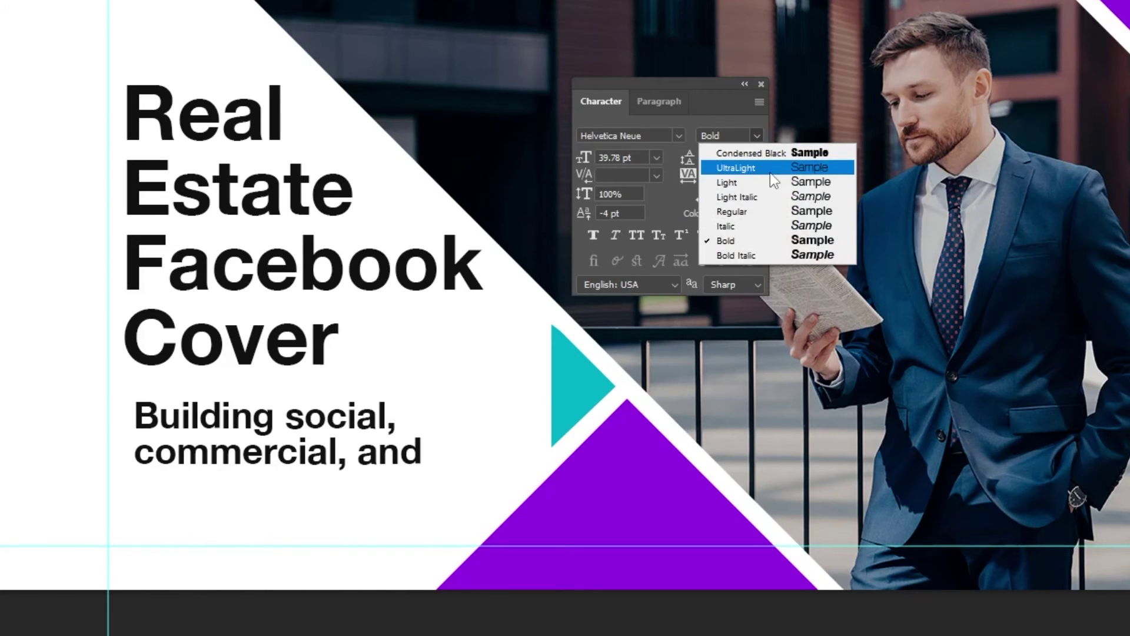
{"action": "left_click", "coordinate": [770, 211]}
{"action": "left_click", "coordinate": [644, 160]}
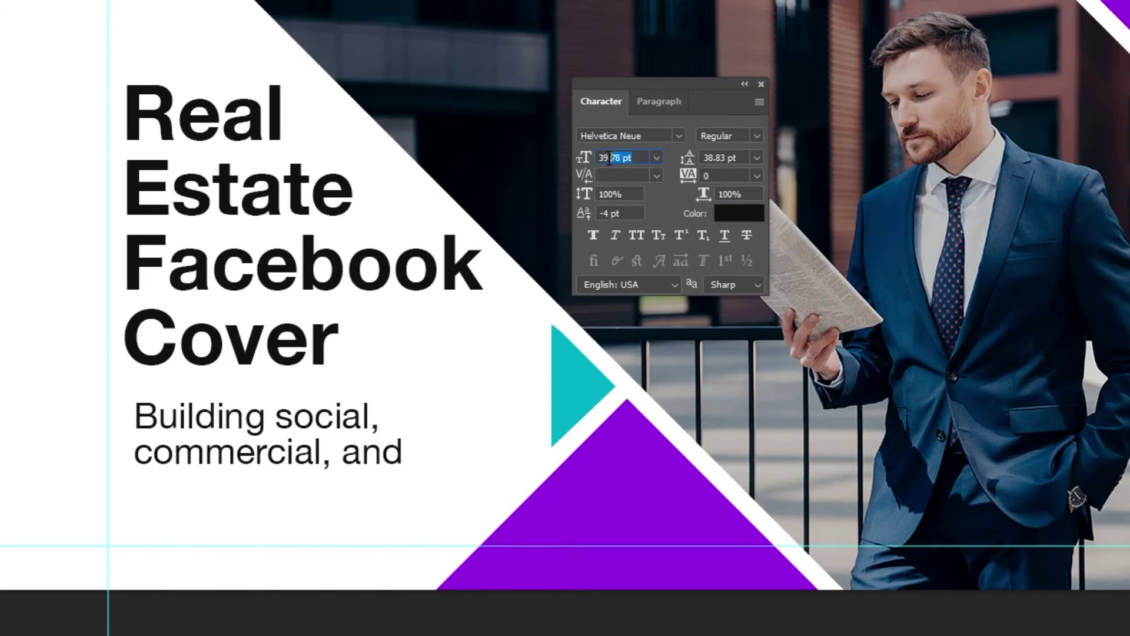
{"action": "type", "text": "28"}
{"action": "key", "text": "Return"}
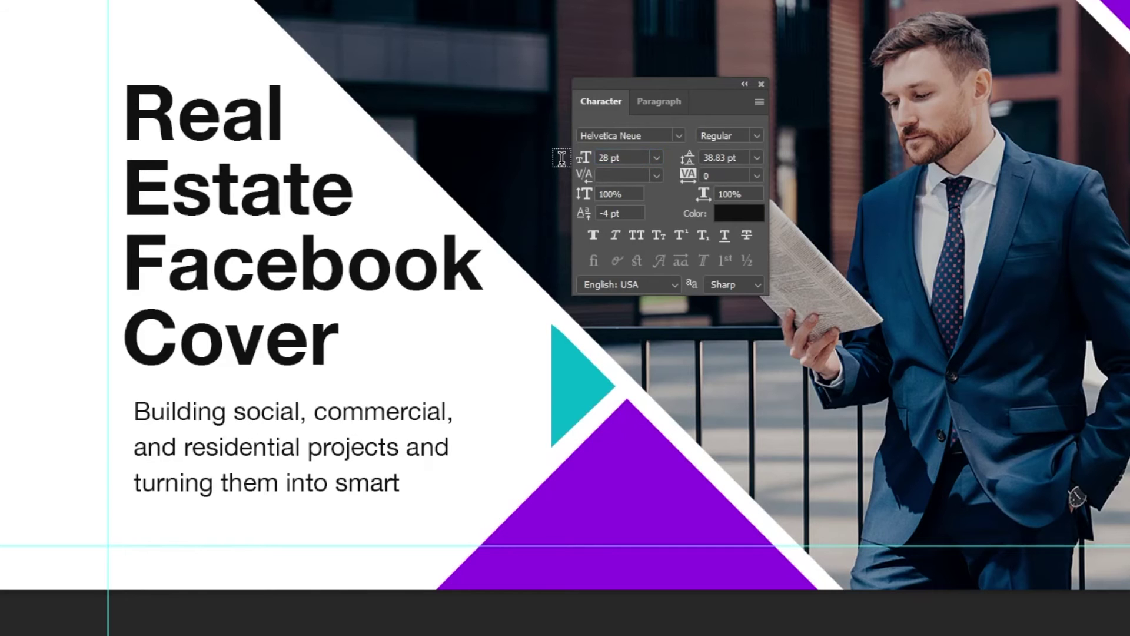
{"action": "left_click", "coordinate": [742, 162]}
{"action": "type", "text": "32"}
{"action": "key", "text": "Return"}
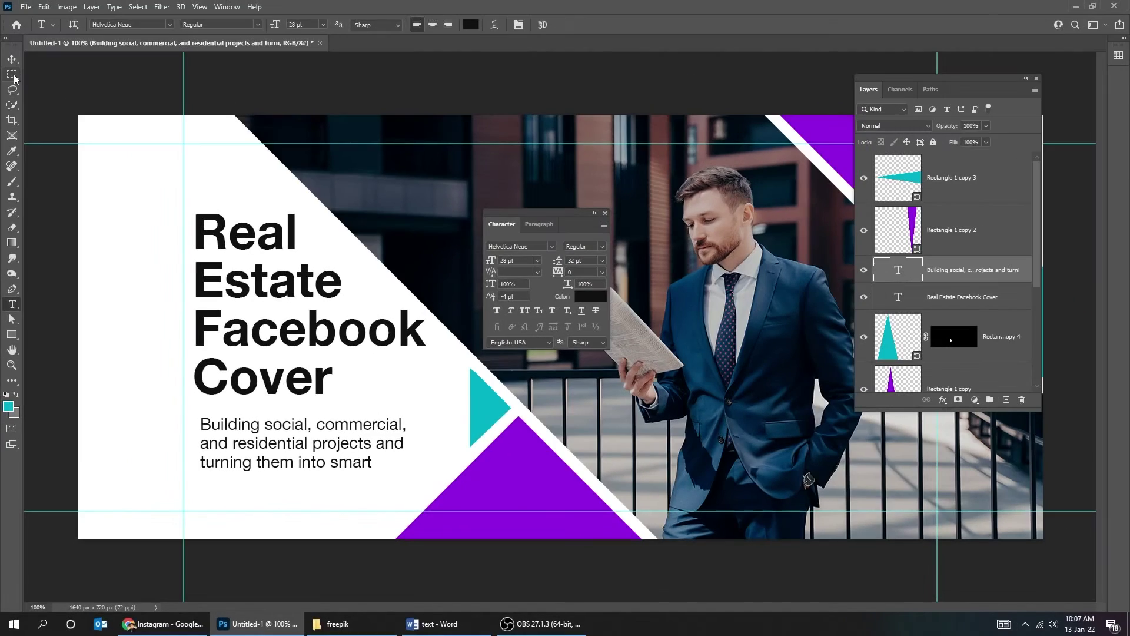
{"action": "left_click", "coordinate": [12, 59]}
{"action": "left_click_drag", "start_coordinate": [306, 456], "coordinate": [299, 456]}
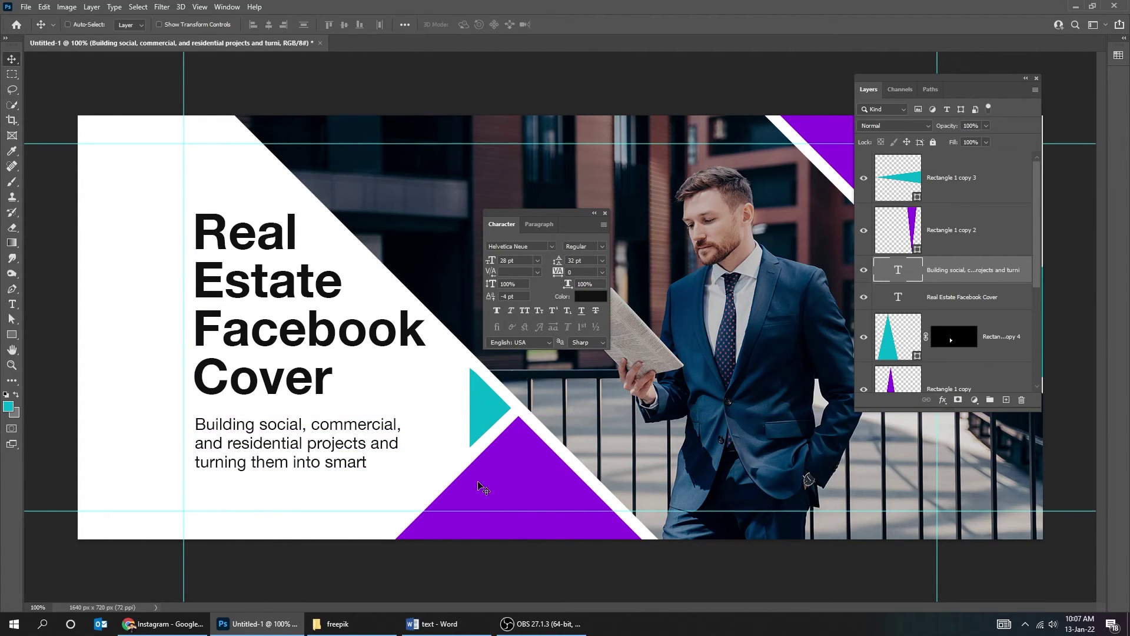
- Type a placeholder phone number as a new text line below the paragraph
{"action": "key", "text": "Tab"}
{"action": "key", "text": "Tab"}
{"action": "key", "text": "t"}
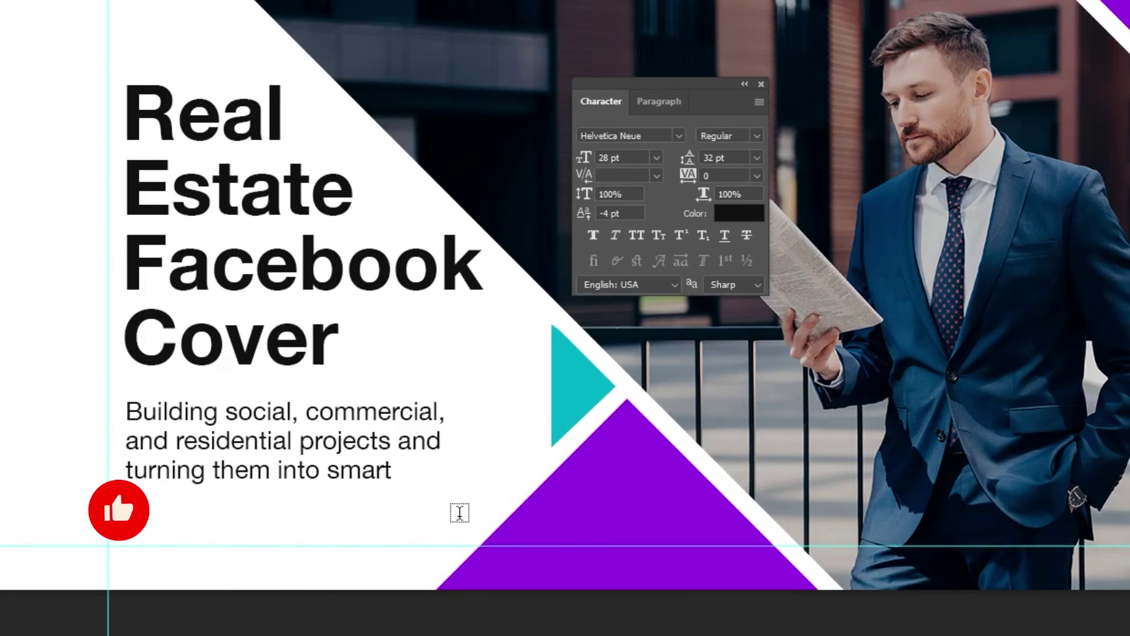
{"action": "left_click", "coordinate": [459, 512]}
{"action": "type", "text": "00"}
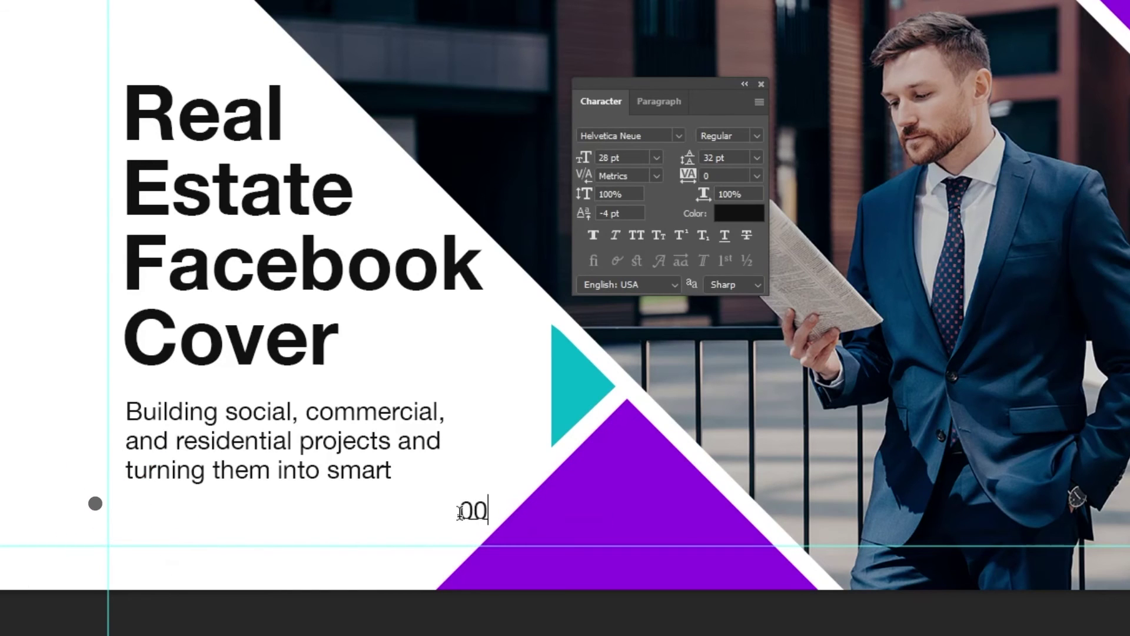
{"action": "type", "text": "-123"}
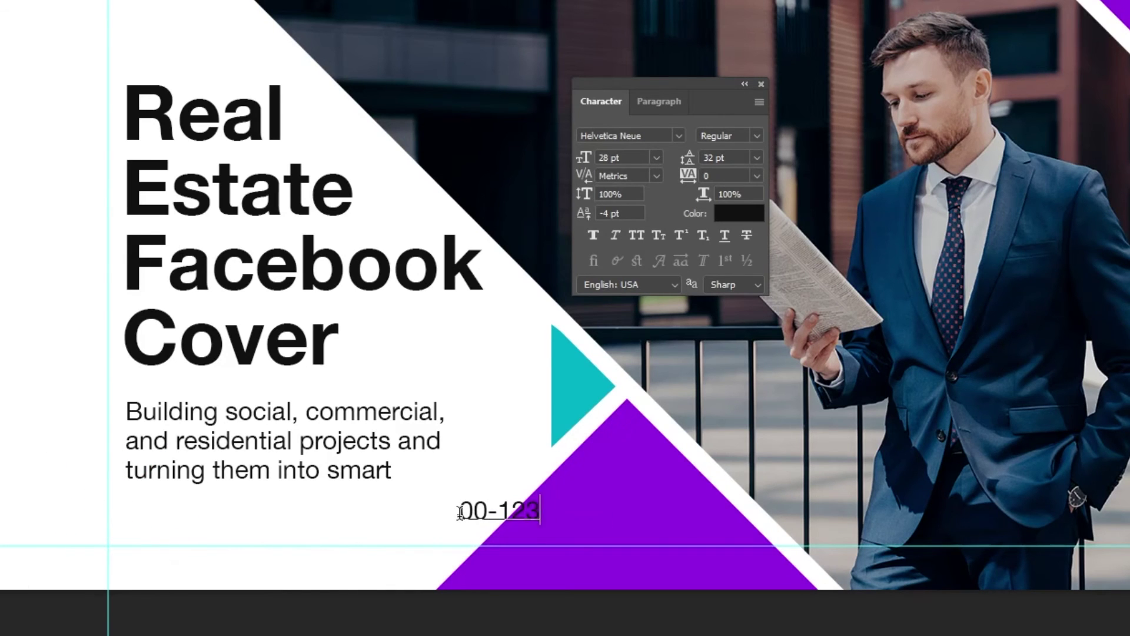
{"action": "type", "text": "-4567"}
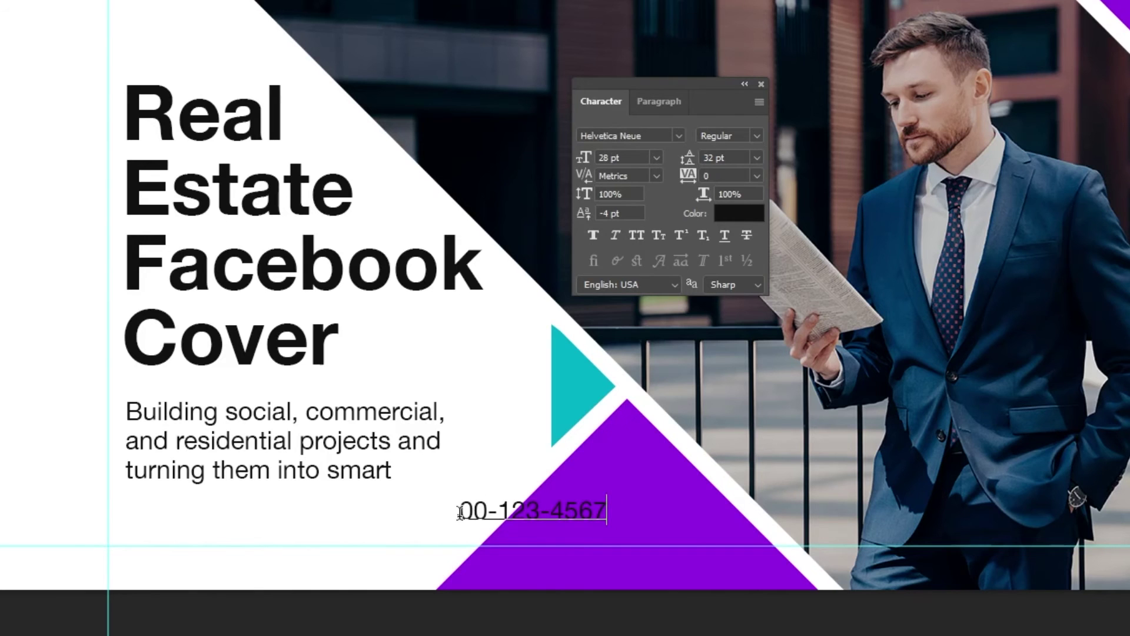
{"action": "key", "text": "ctrl+Return"}
- Make the phone number text white and Bold
{"action": "left_click", "coordinate": [740, 213]}
{"action": "left_click", "coordinate": [202, 214]}
{"action": "left_click_drag", "start_coordinate": [201, 215], "coordinate": [104, 70]}
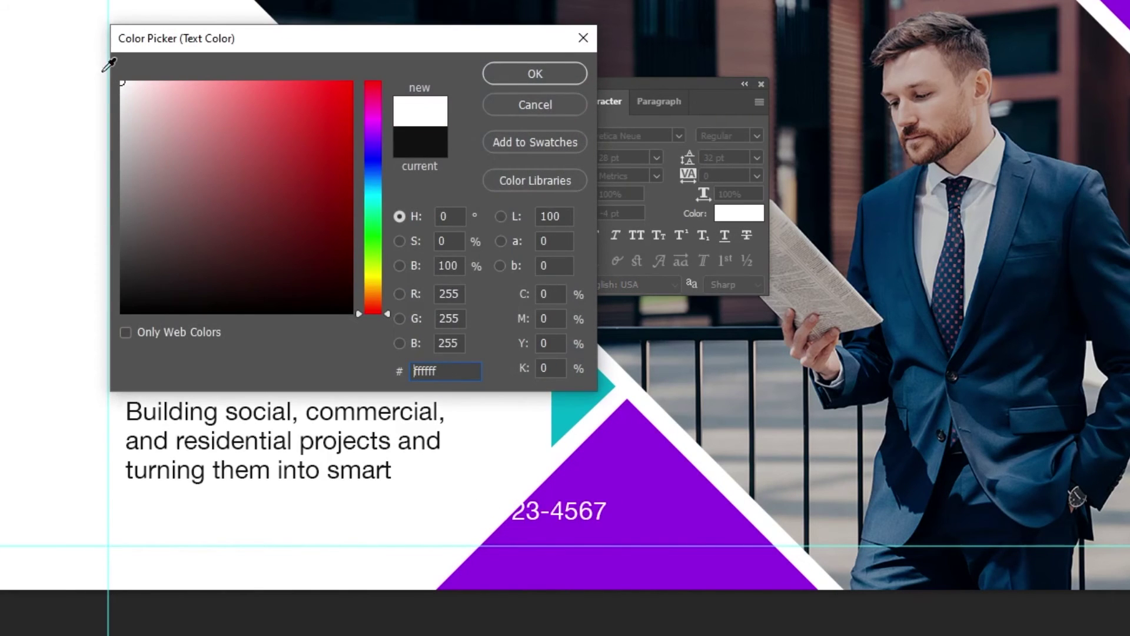
{"action": "left_click", "coordinate": [510, 81]}
{"action": "left_click", "coordinate": [730, 135]}
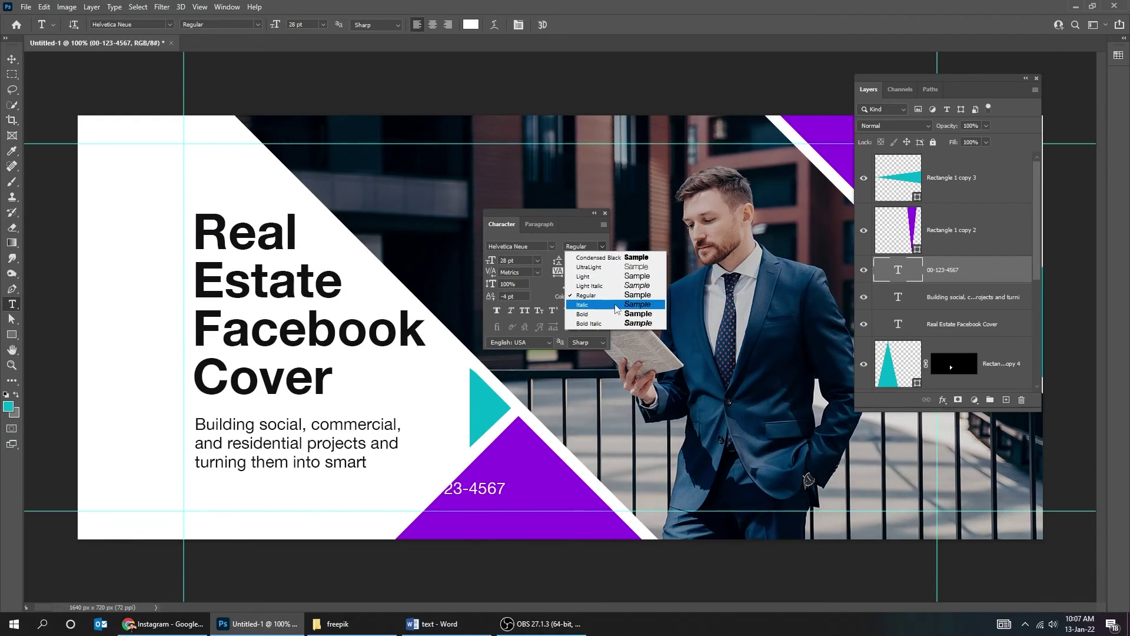
{"action": "left_click", "coordinate": [616, 313]}
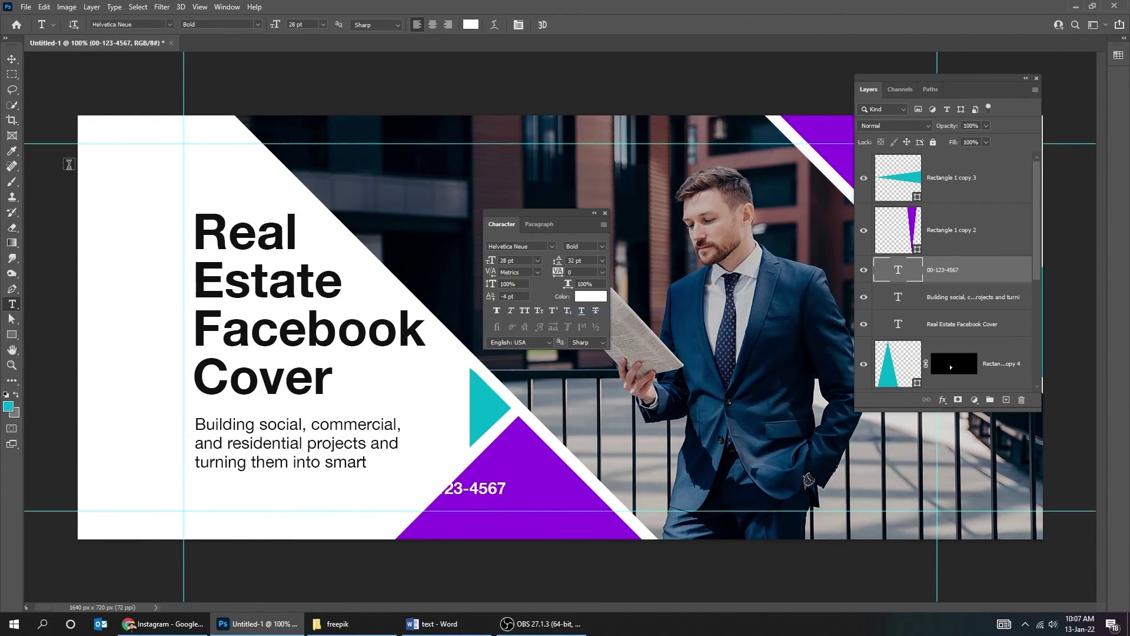
- Move the phone number onto the purple triangle and enlarge it slightly
{"action": "left_click", "coordinate": [12, 59]}
{"action": "left_click_drag", "start_coordinate": [468, 465], "coordinate": [560, 449]}
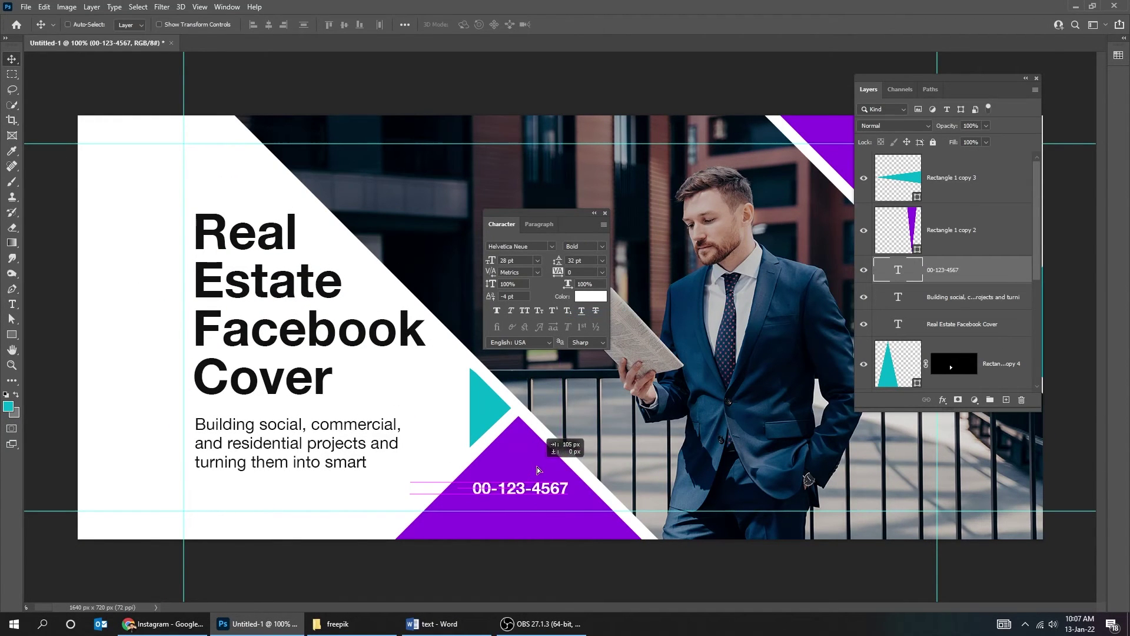
{"action": "key", "text": "ctrl+t"}
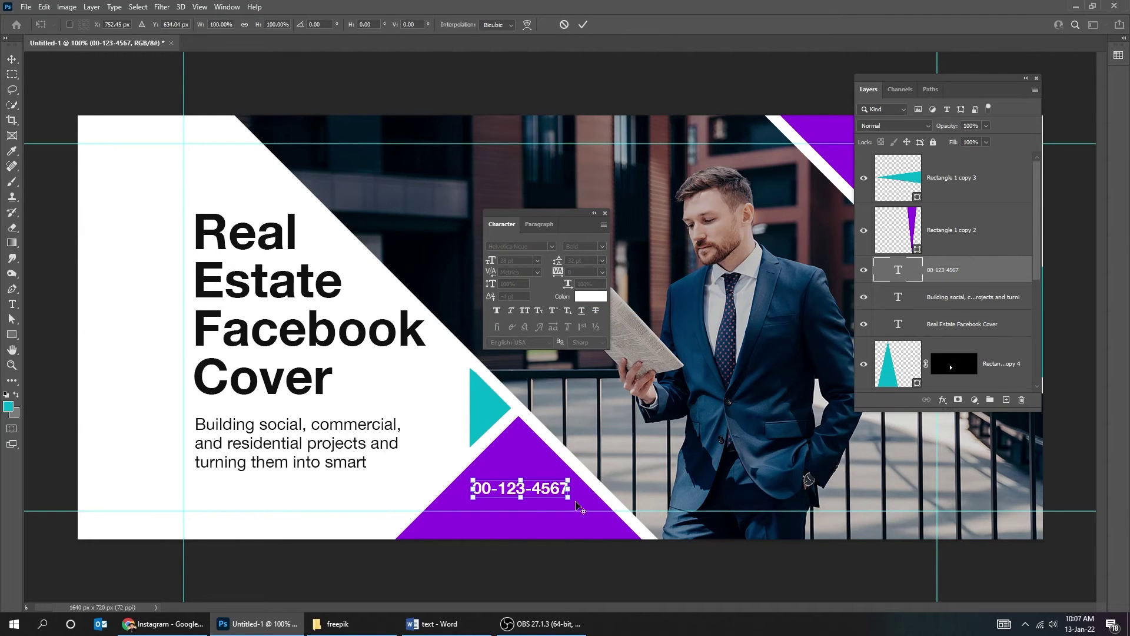
{"action": "left_click_drag", "start_coordinate": [569, 498], "coordinate": [561, 500]}
{"action": "key", "text": "Return"}
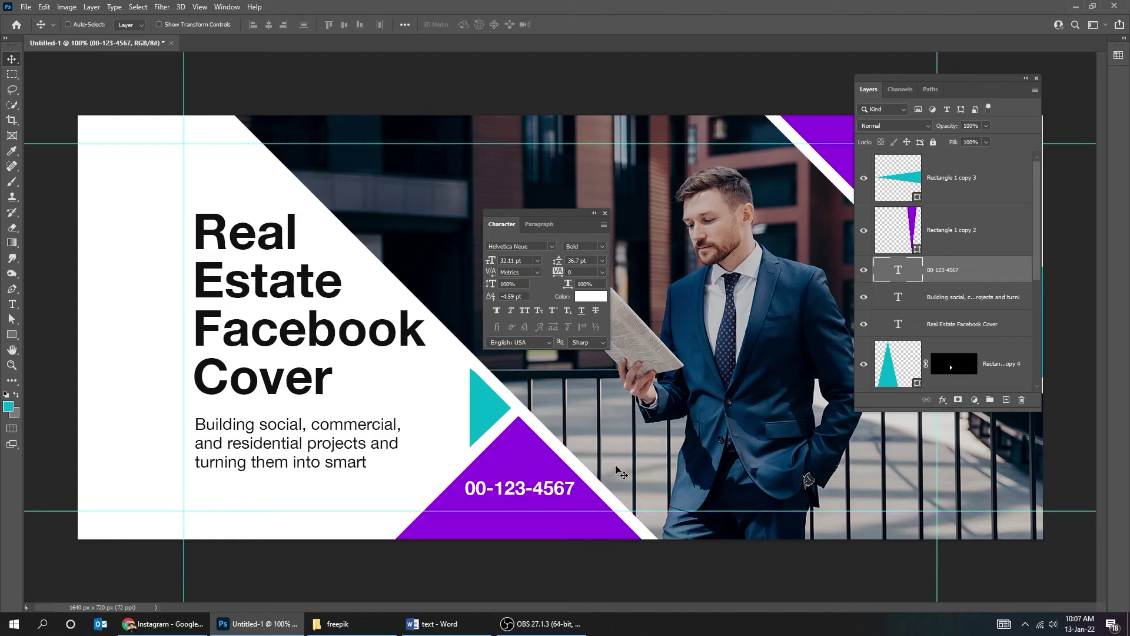
- Scale the heading down slightly and move it a little lower
{"action": "key", "text": "Tab"}
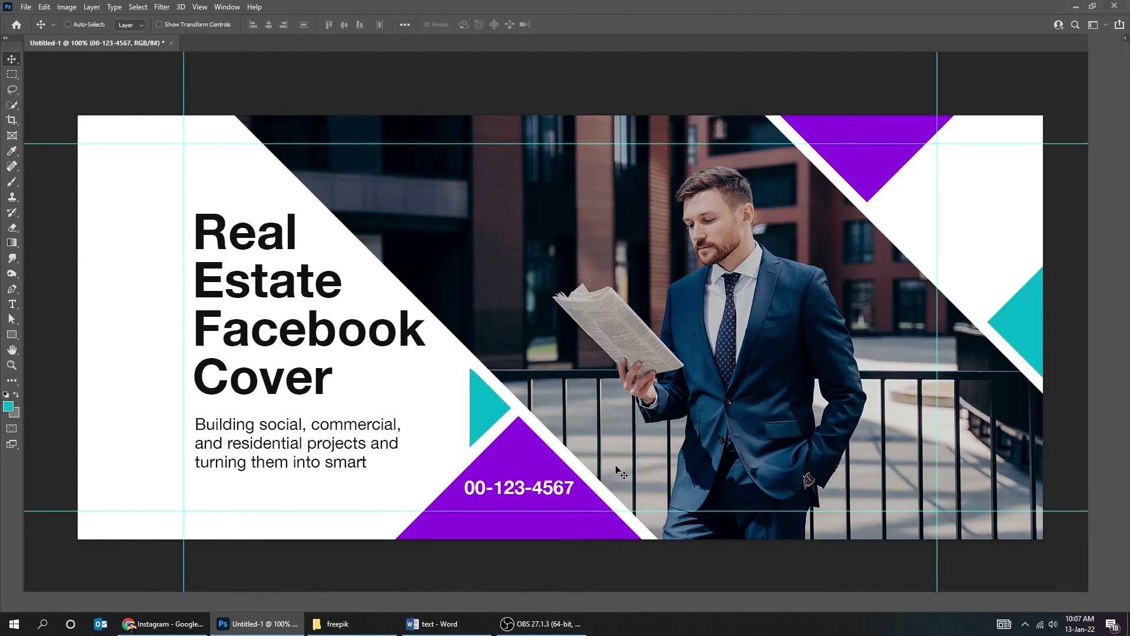
{"action": "right_click", "coordinate": [310, 371]}
{"action": "left_click", "coordinate": [353, 372]}
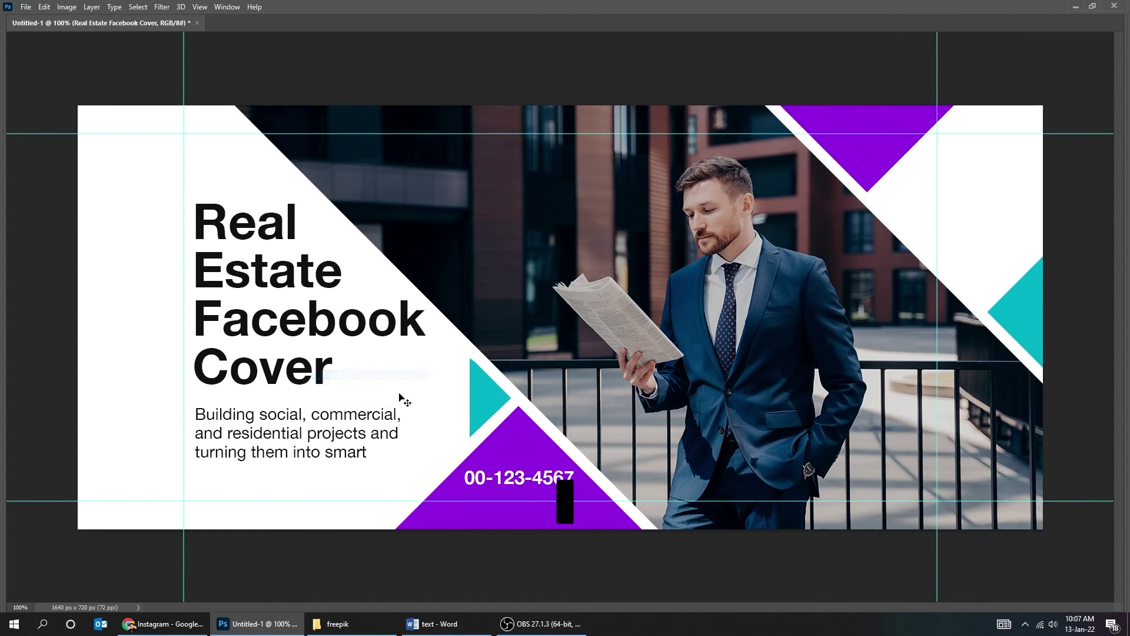
{"action": "key", "text": "ctrl+t"}
{"action": "left_click_drag", "start_coordinate": [425, 396], "coordinate": [404, 376]}
{"action": "key", "text": "Return"}
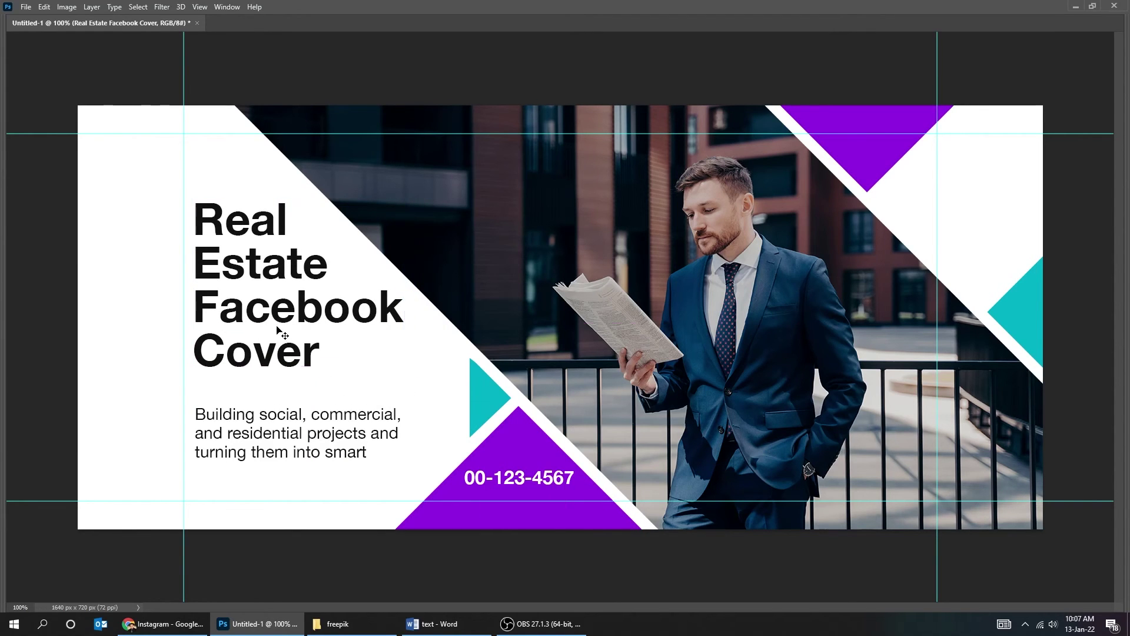
{"action": "left_click_drag", "start_coordinate": [281, 333], "coordinate": [278, 350]}
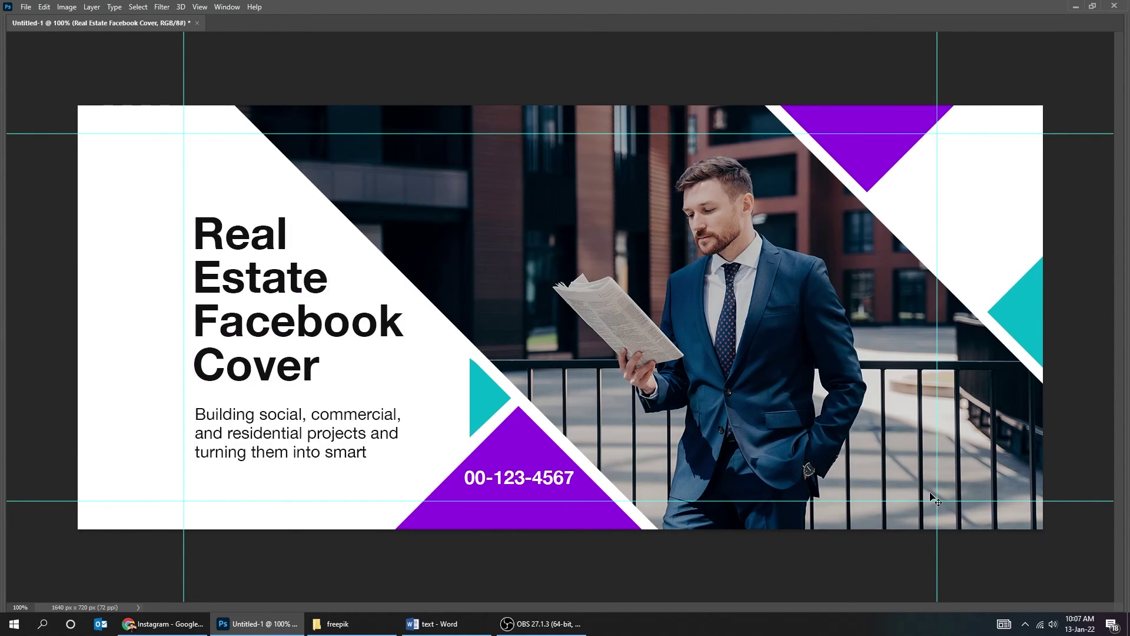
{"action": "key", "text": "Tab"}
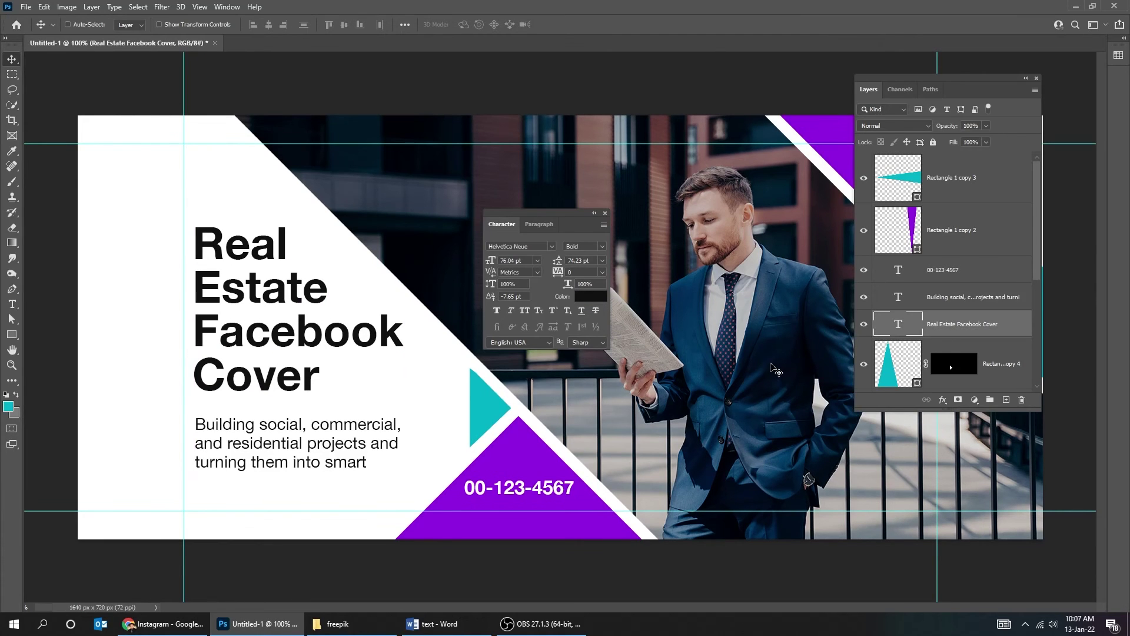
- Add a Hue/Saturation adjustment clipped to the businessman photo with saturation +100
{"action": "right_click", "coordinate": [776, 369]}
{"action": "left_click", "coordinate": [794, 372]}
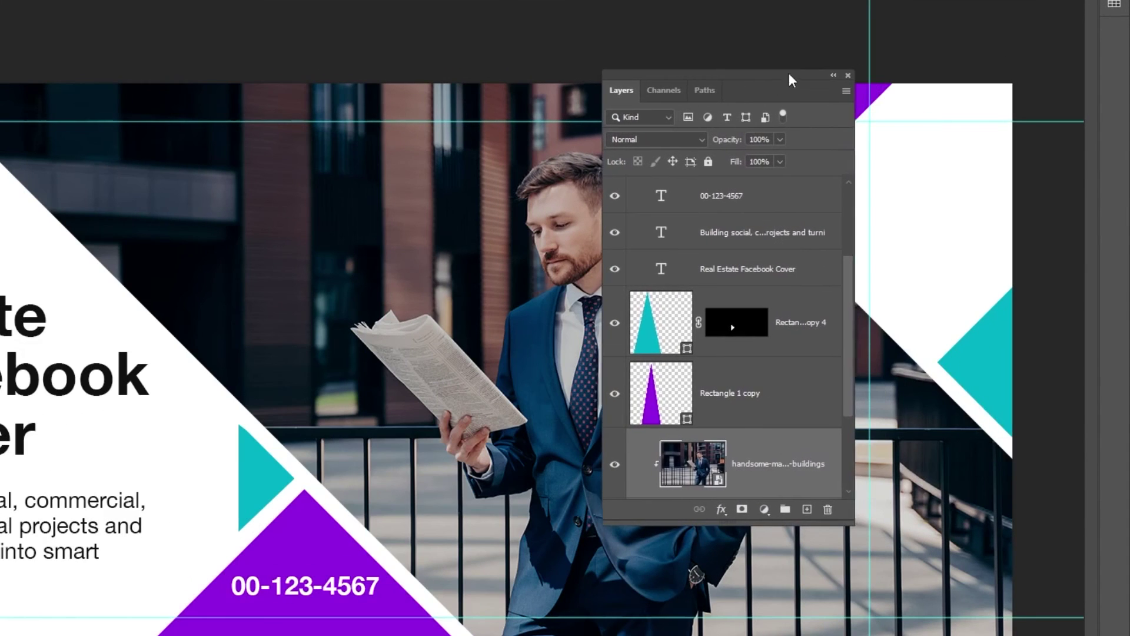
{"action": "left_click", "coordinate": [764, 510]}
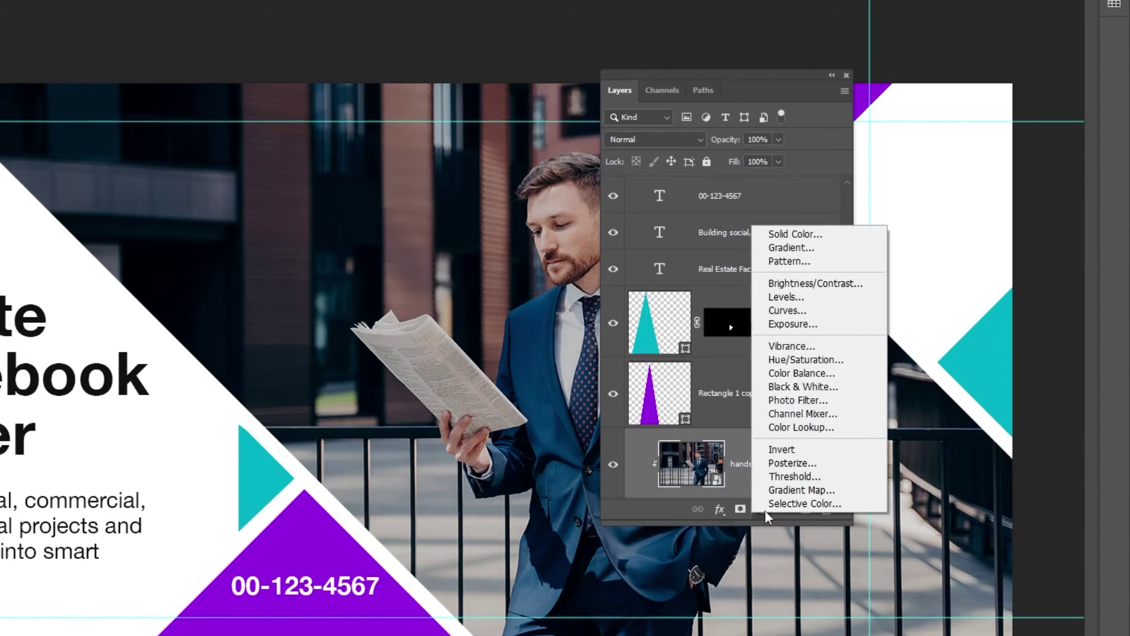
{"action": "left_click", "coordinate": [801, 360]}
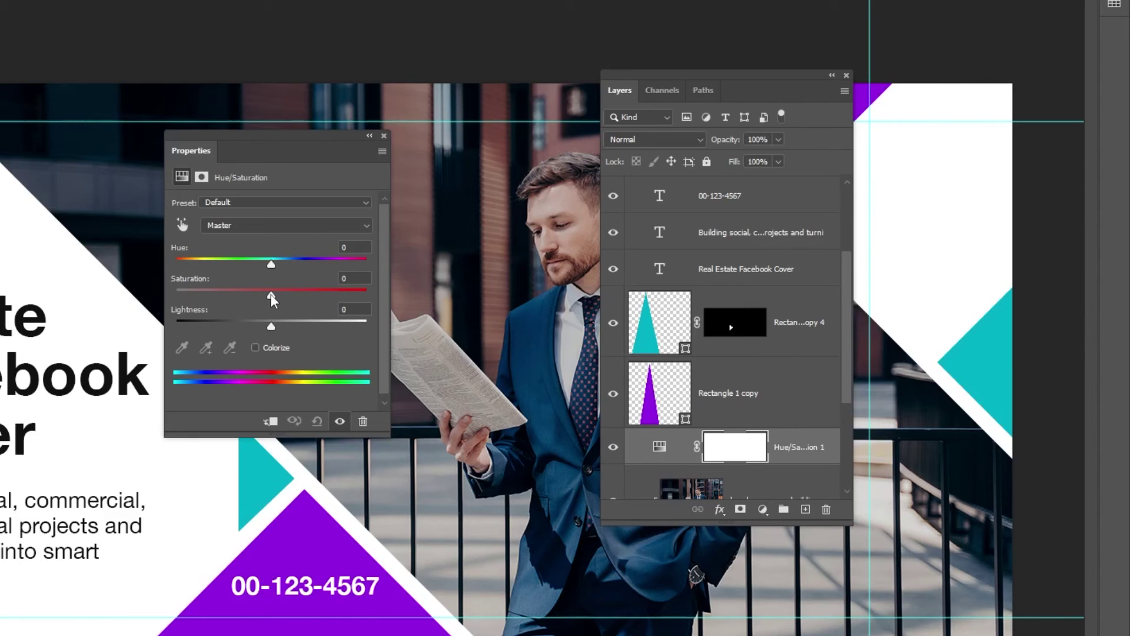
{"action": "left_click", "coordinate": [272, 421]}
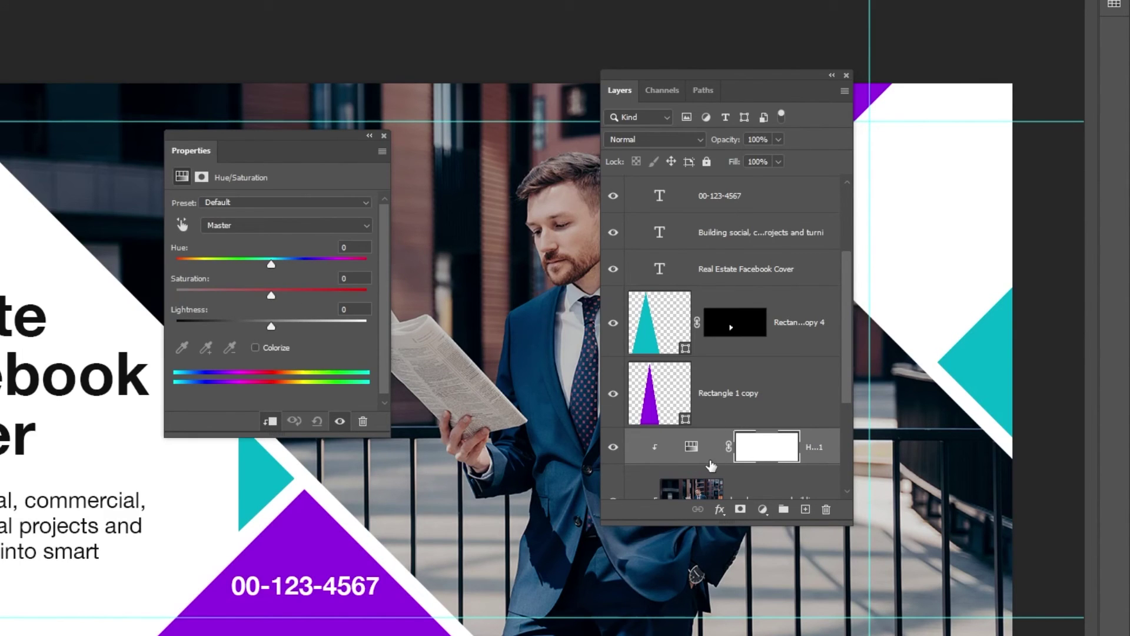
{"action": "scroll", "coordinate": [711, 468], "scroll_direction": "down", "scroll_amount": 1}
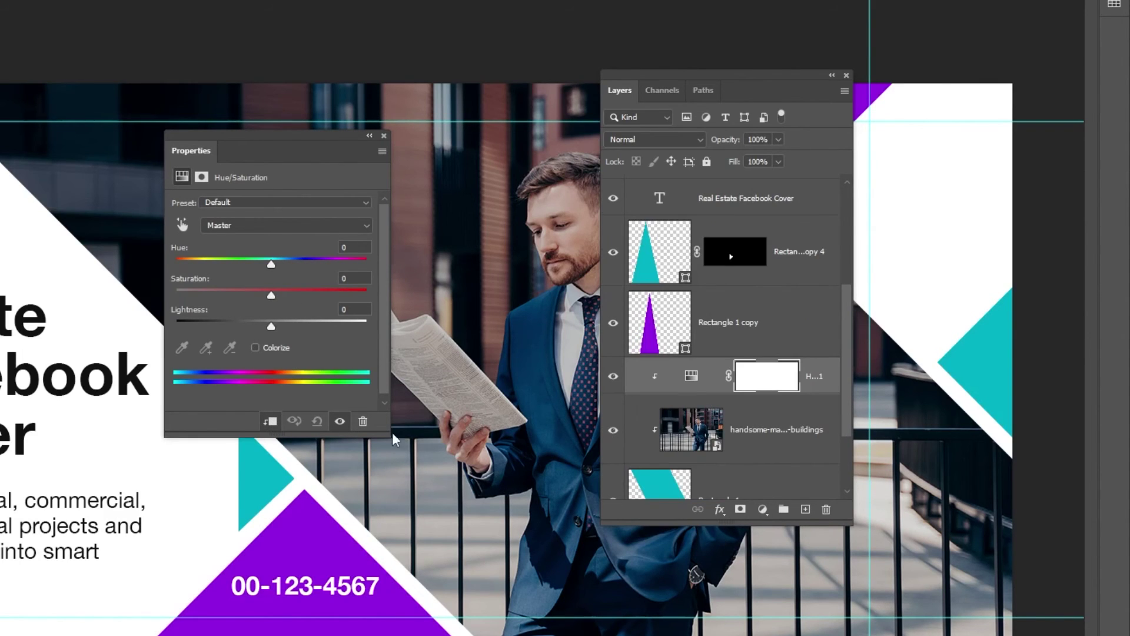
{"action": "left_click_drag", "start_coordinate": [271, 296], "coordinate": [386, 299]}
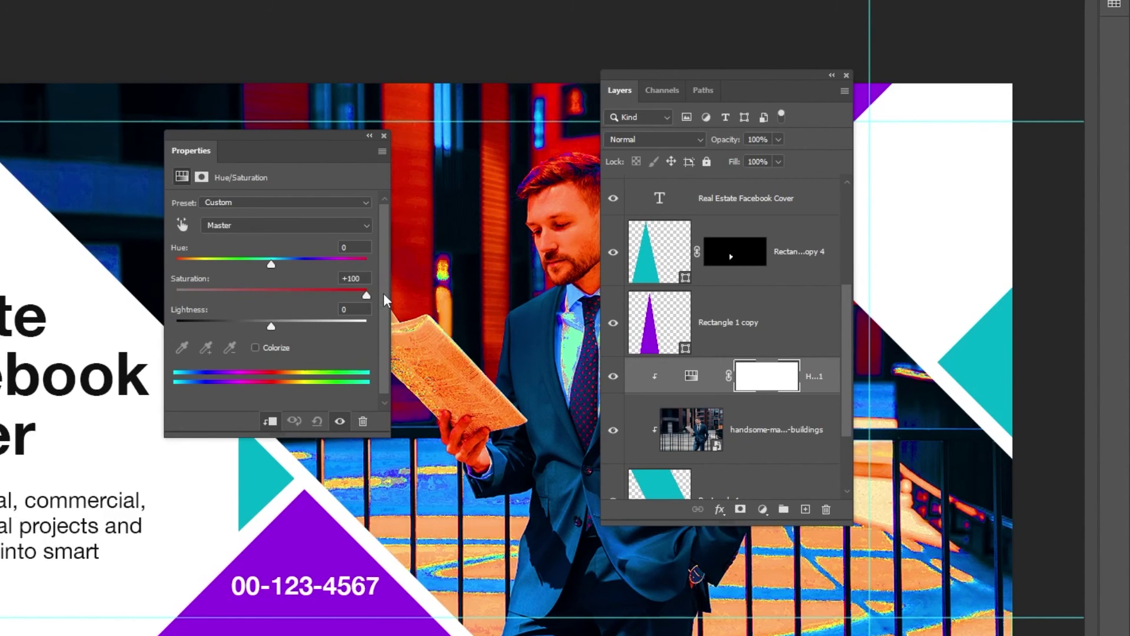
{"action": "left_click", "coordinate": [384, 137]}
- Set the adjustment's blend mode to Color Burn and its fill to 7%
{"action": "left_click", "coordinate": [628, 141]}
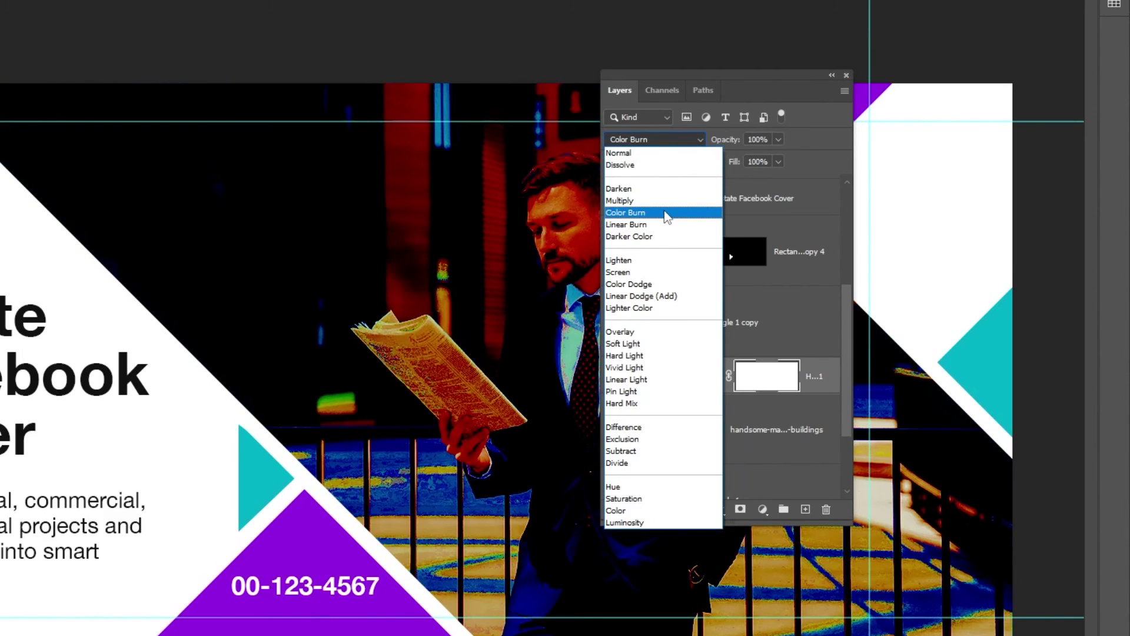
{"action": "left_click", "coordinate": [669, 213]}
{"action": "left_click", "coordinate": [778, 162]}
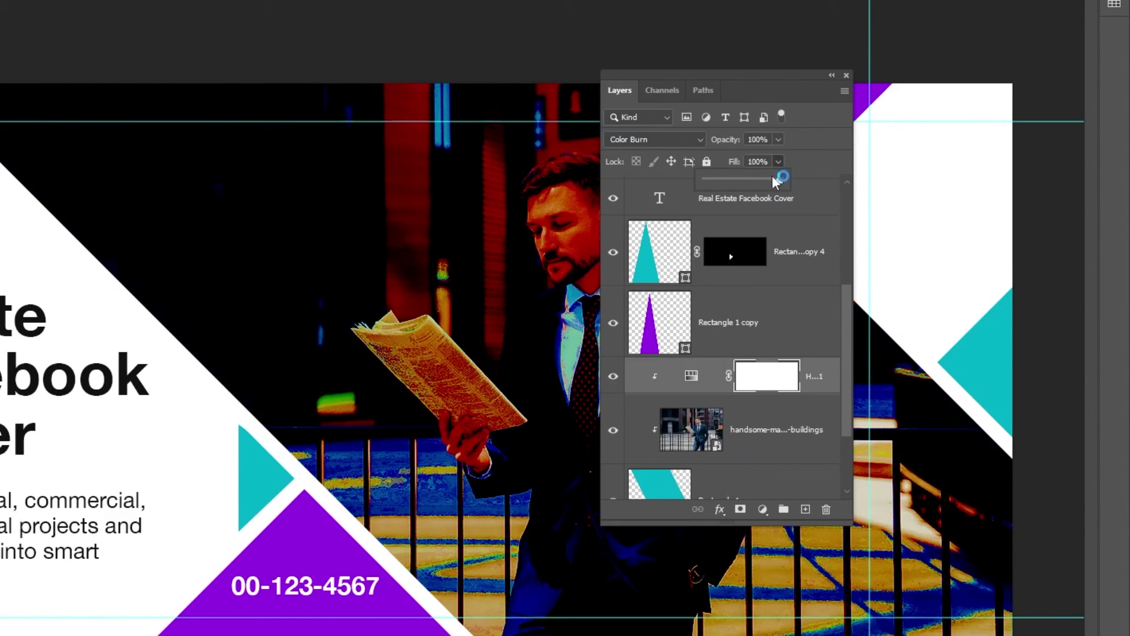
{"action": "left_click_drag", "start_coordinate": [719, 185], "coordinate": [713, 185]}
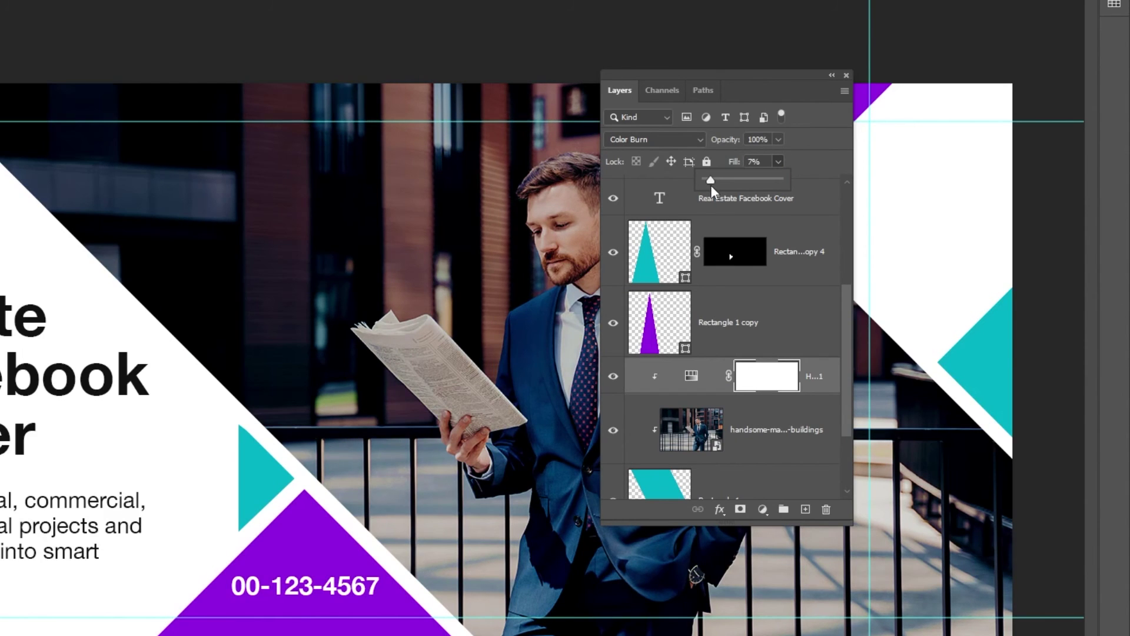
{"action": "left_click", "coordinate": [827, 384]}
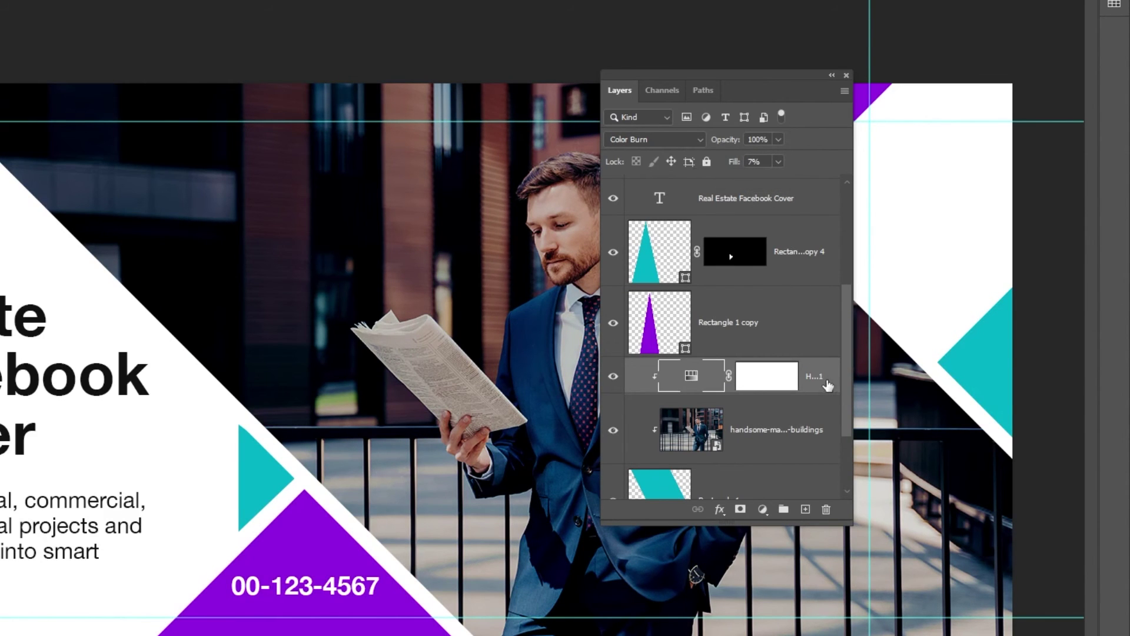
{"action": "left_click", "coordinate": [763, 509]}
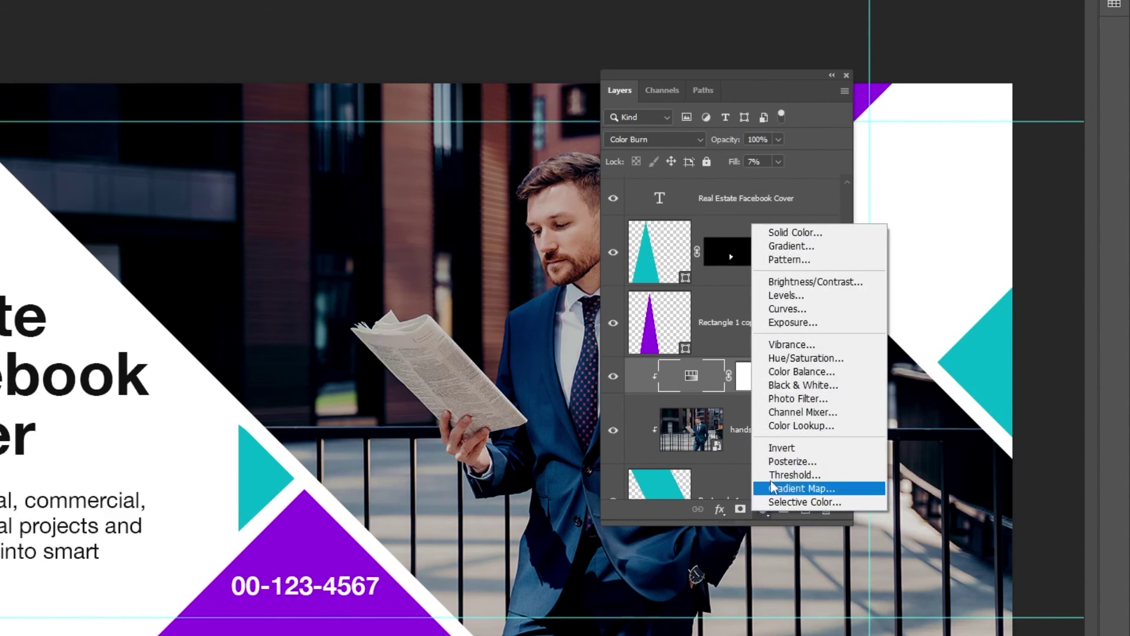
- Add another Hue/Saturation adjustment clipped to the photo with saturation +100
{"action": "left_click", "coordinate": [800, 357]}
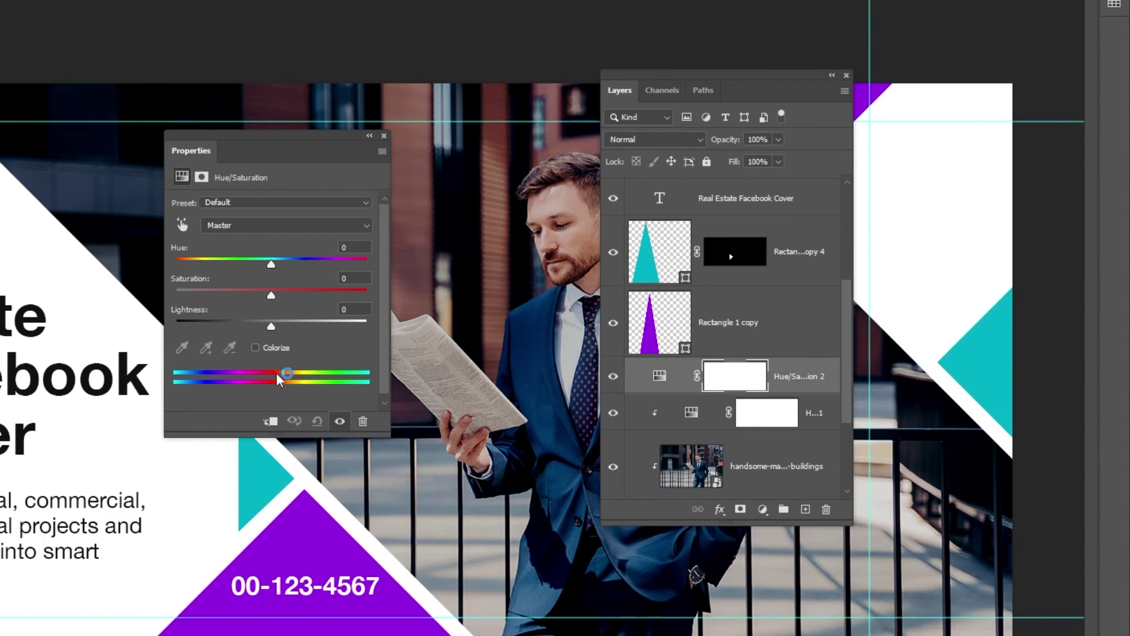
{"action": "left_click", "coordinate": [271, 421]}
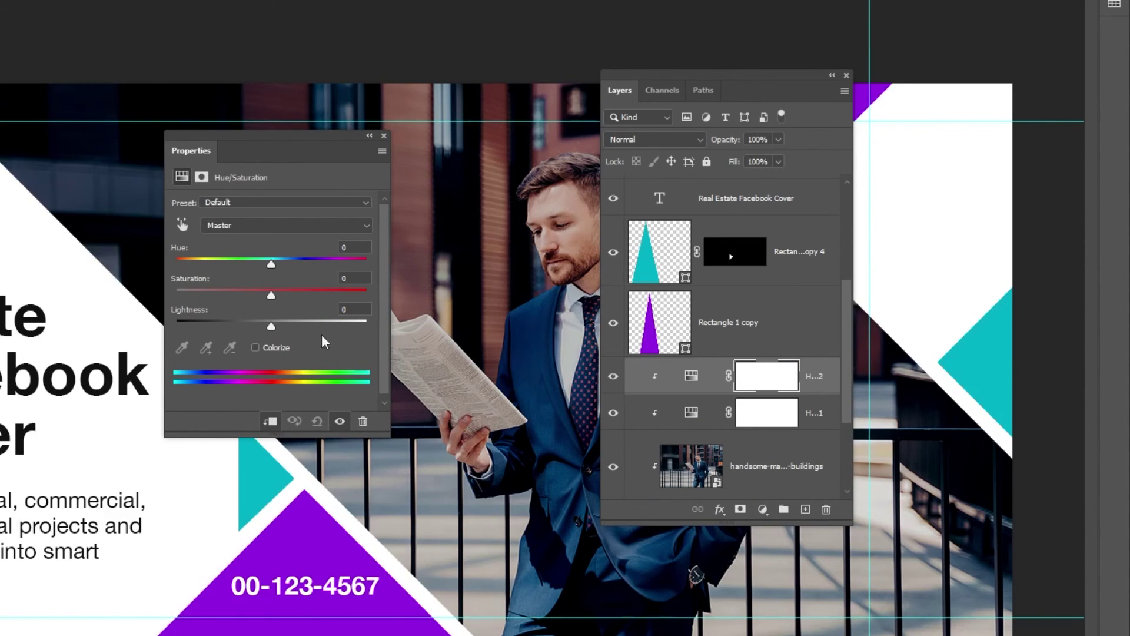
{"action": "left_click_drag", "start_coordinate": [276, 301], "coordinate": [376, 294]}
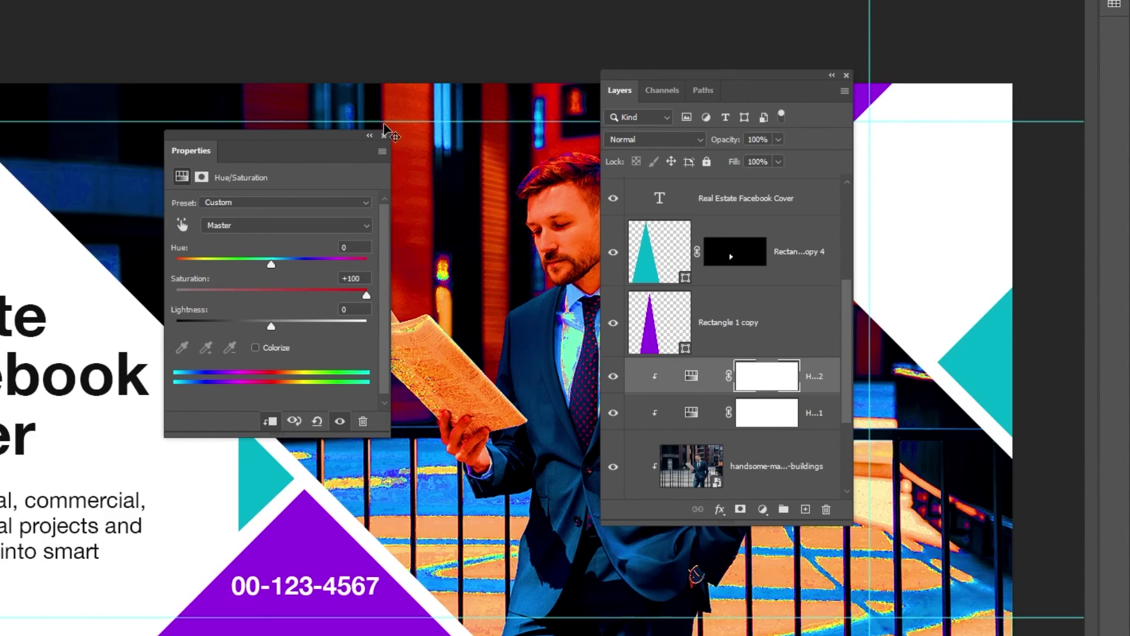
{"action": "left_click", "coordinate": [384, 136]}
- Blend the second adjustment in Color Dodge at 8% fill
{"action": "left_click", "coordinate": [651, 141]}
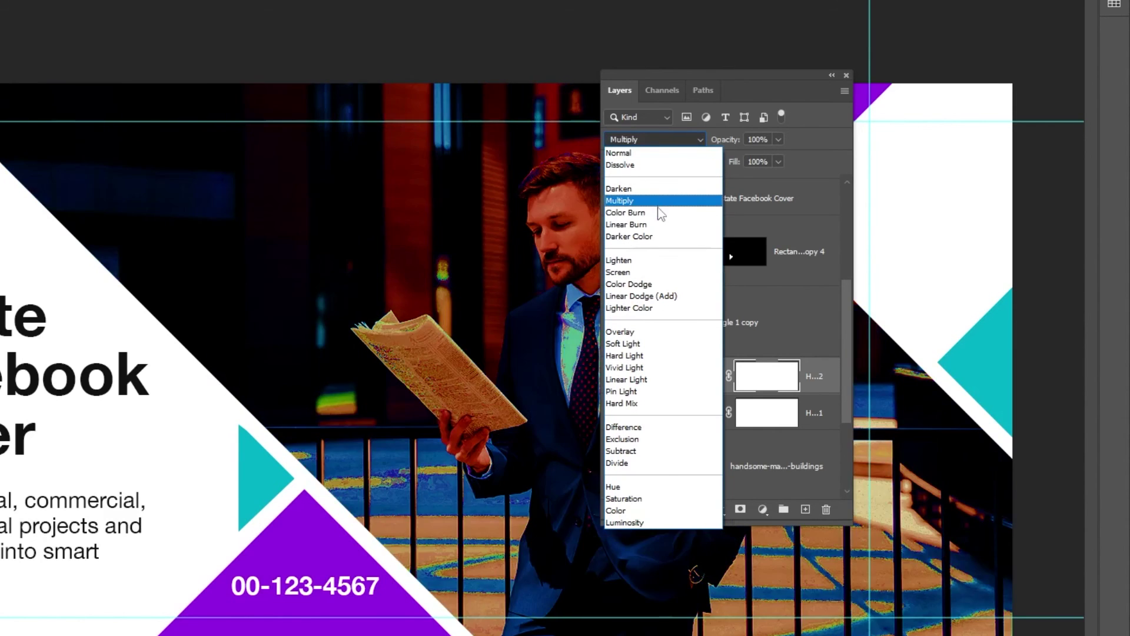
{"action": "left_click", "coordinate": [655, 285]}
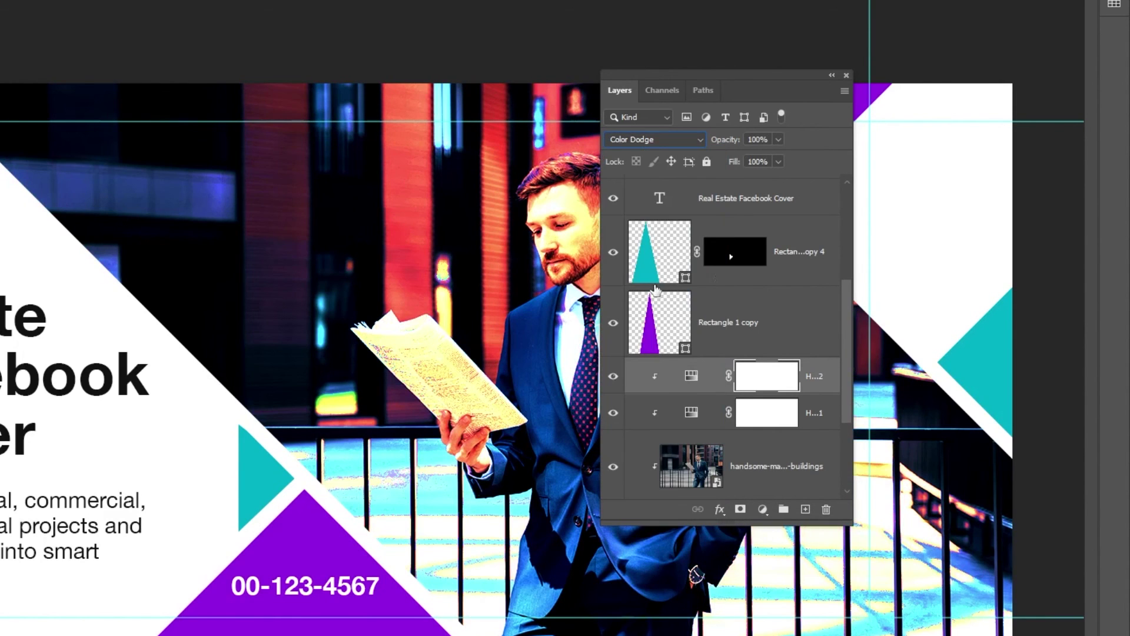
{"action": "left_click", "coordinate": [778, 162]}
{"action": "left_click_drag", "start_coordinate": [723, 181], "coordinate": [712, 183]}
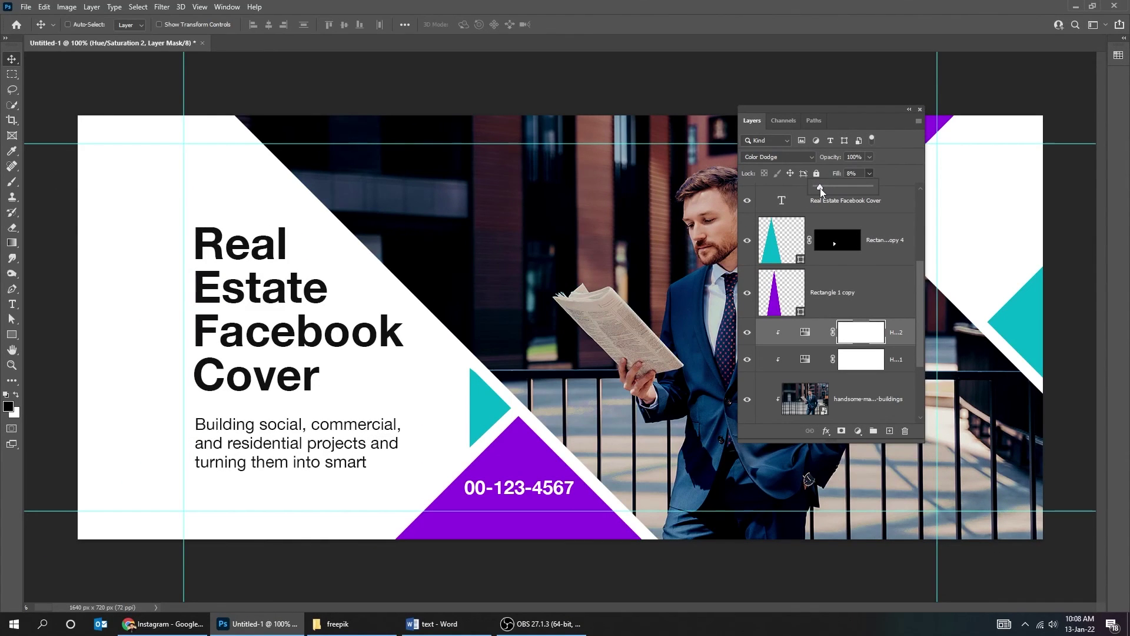
{"action": "left_click", "coordinate": [895, 346]}
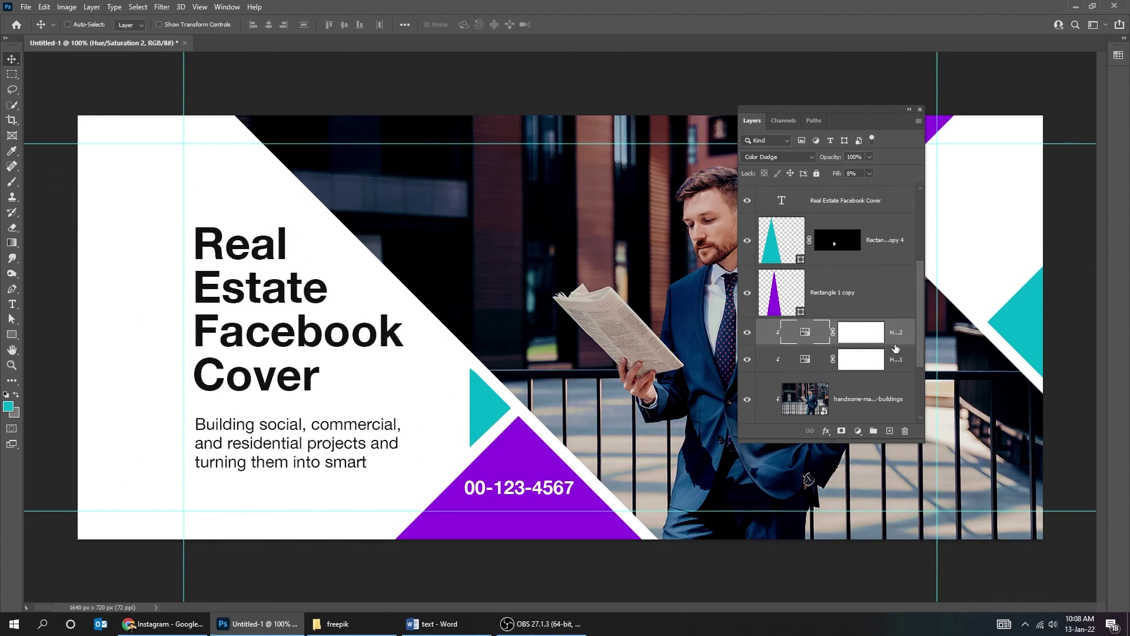
- Toggle the top adjustment's visibility to compare the photo before and after
{"action": "left_click_drag", "start_coordinate": [853, 108], "coordinate": [339, 118]}
{"action": "left_click", "coordinate": [233, 369]}
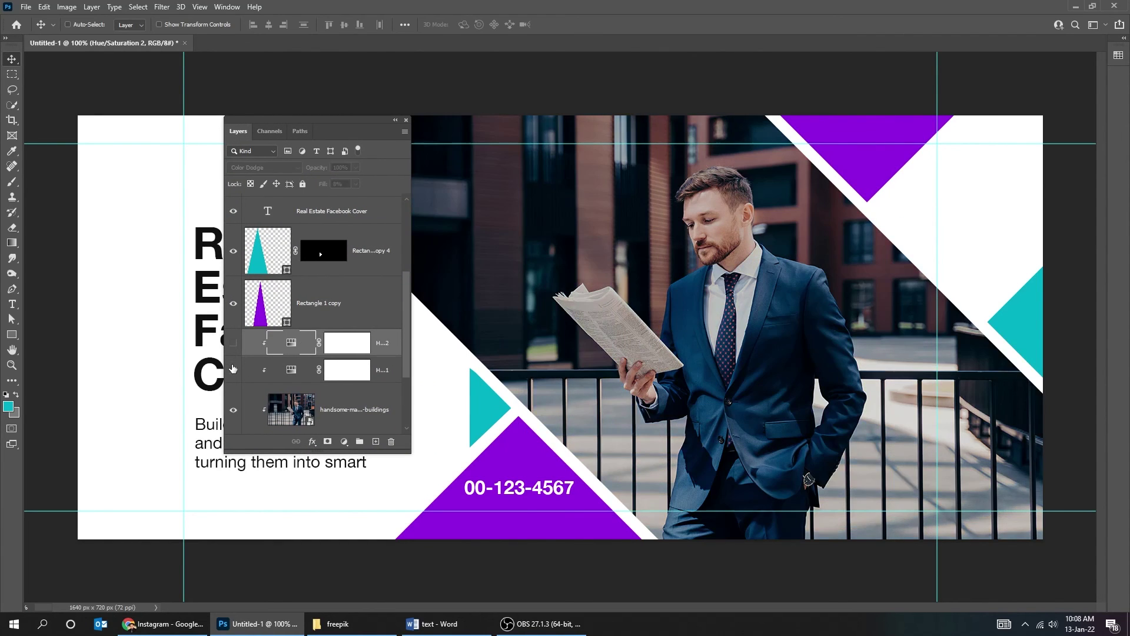
{"action": "left_click", "coordinate": [233, 346]}
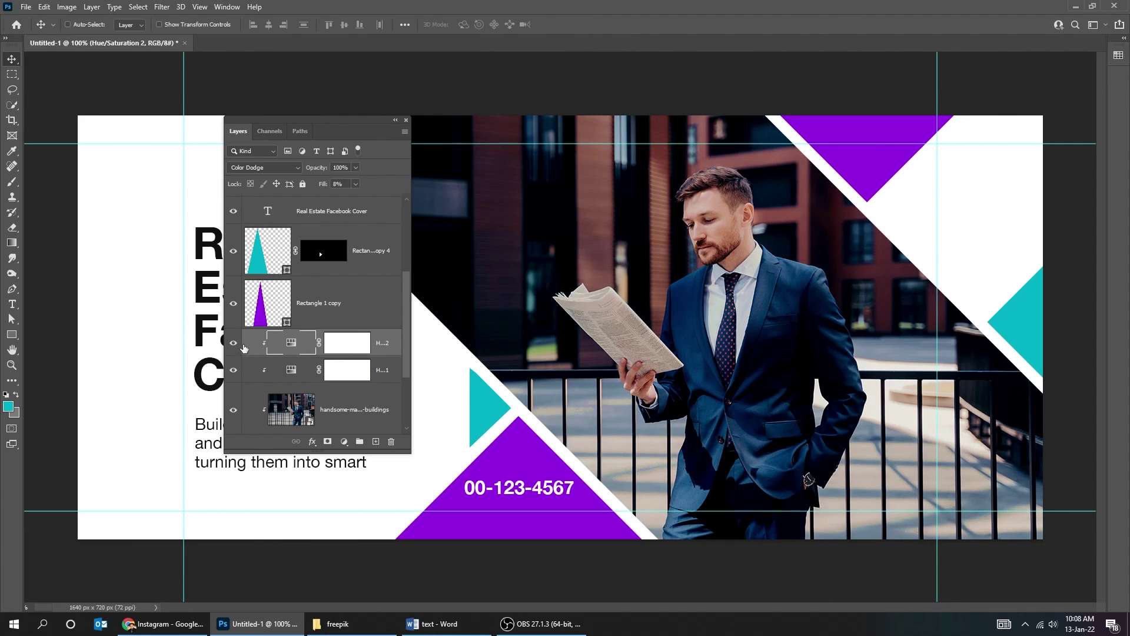
{"action": "left_click", "coordinate": [234, 369]}
{"action": "left_click", "coordinate": [233, 348]}
{"action": "key", "text": "Tab"}
- Move the headline and paragraph up slightly together
{"action": "key", "text": "ctrl+minus"}
{"action": "key", "text": "ctrl+semicolon"}
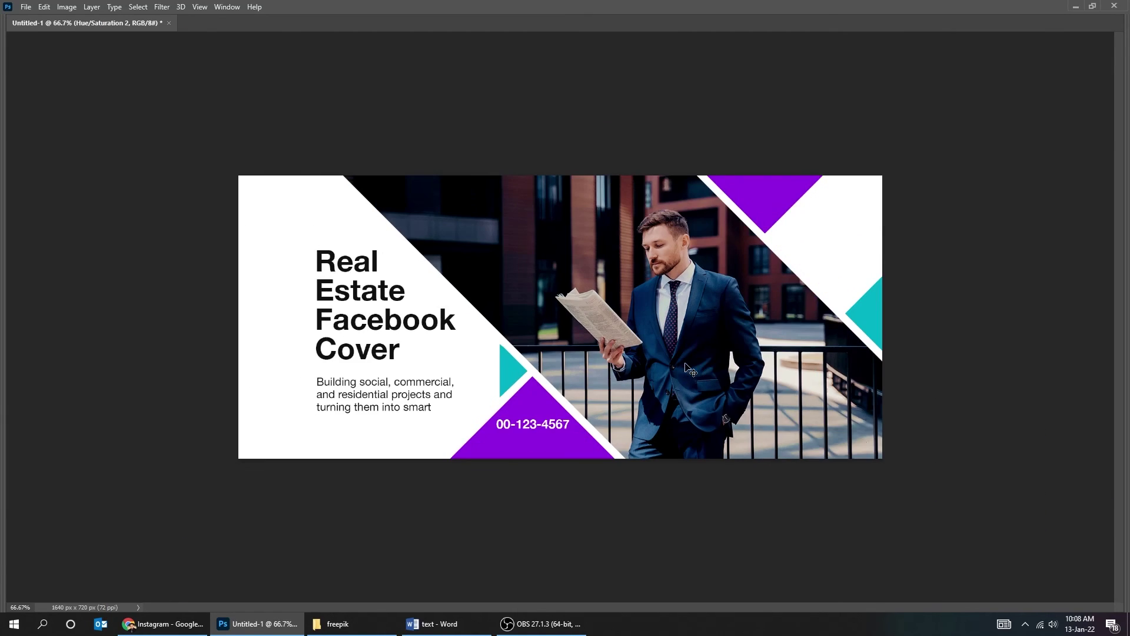
{"action": "key", "text": "ctrl+plus"}
{"action": "key", "text": "ctrl+semicolon"}
{"action": "left_click", "coordinate": [272, 336]}
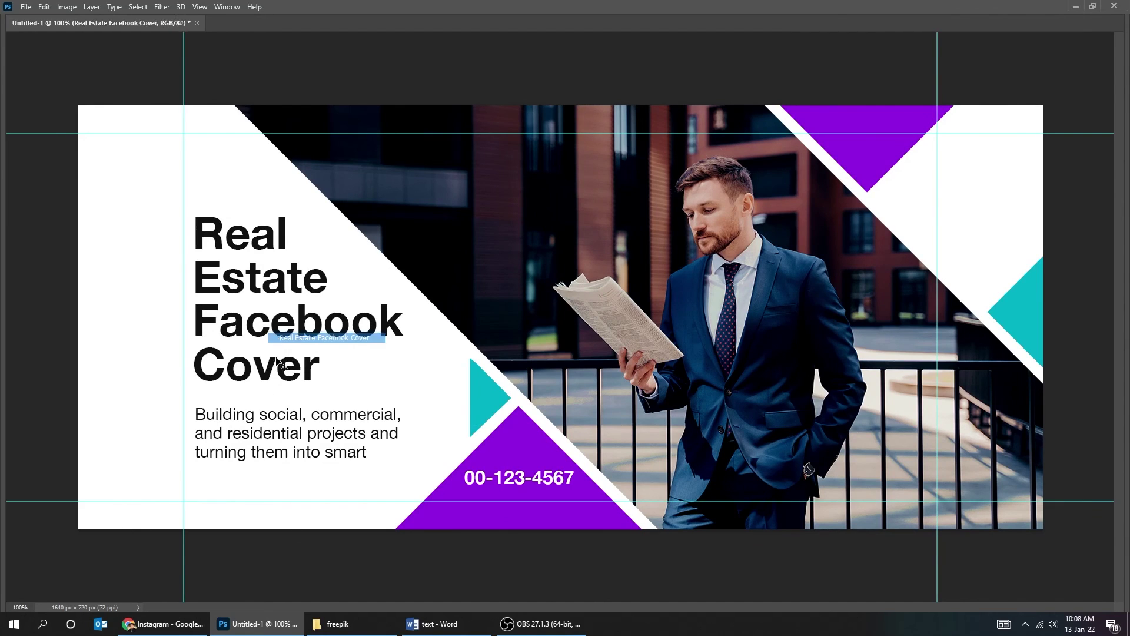
{"action": "left_click_drag", "start_coordinate": [304, 440], "coordinate": [299, 417]}
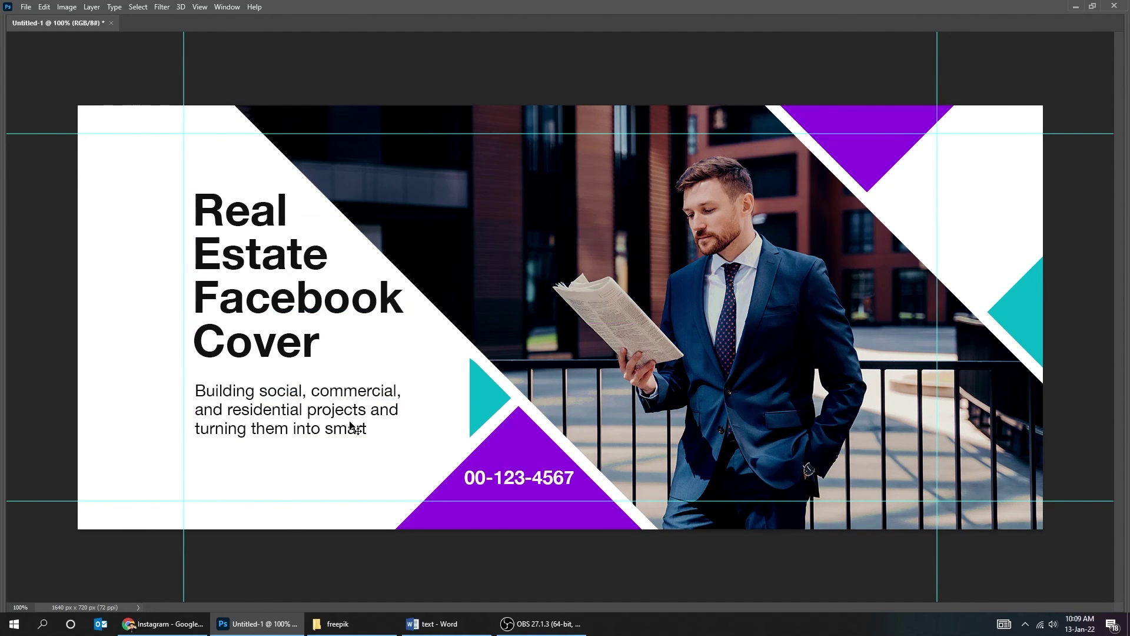
- Move the Layers panel aside and hide the guide lines
{"action": "key", "text": "Tab"}
{"action": "left_click_drag", "start_coordinate": [330, 120], "coordinate": [447, 120]}
{"action": "key", "text": "Tab"}
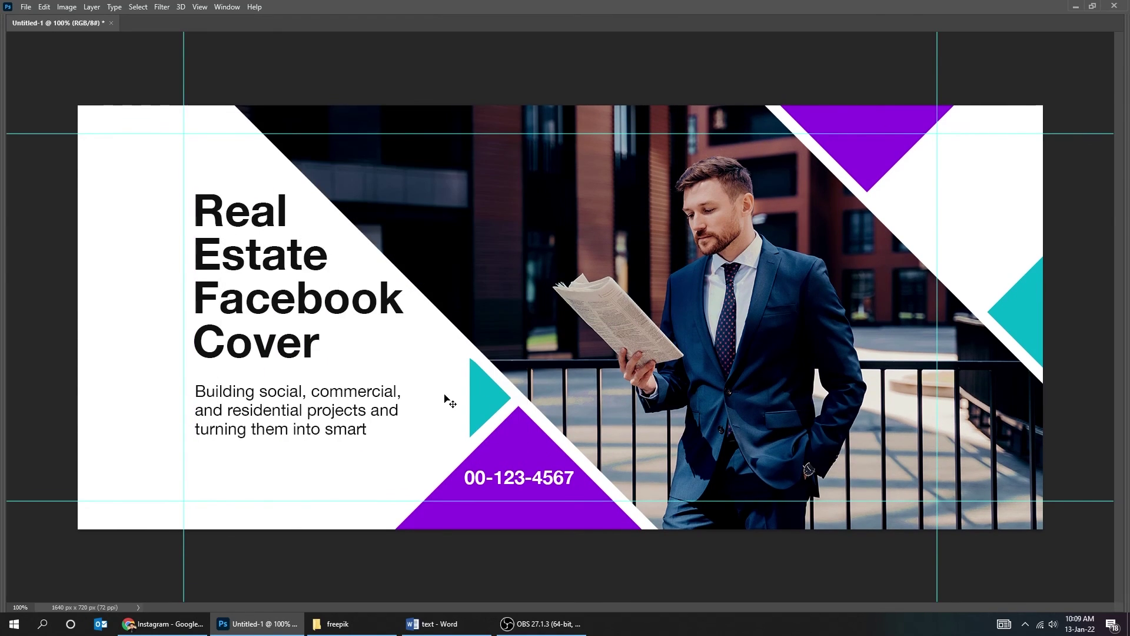
{"action": "key", "text": "ctrl+semicolon"}
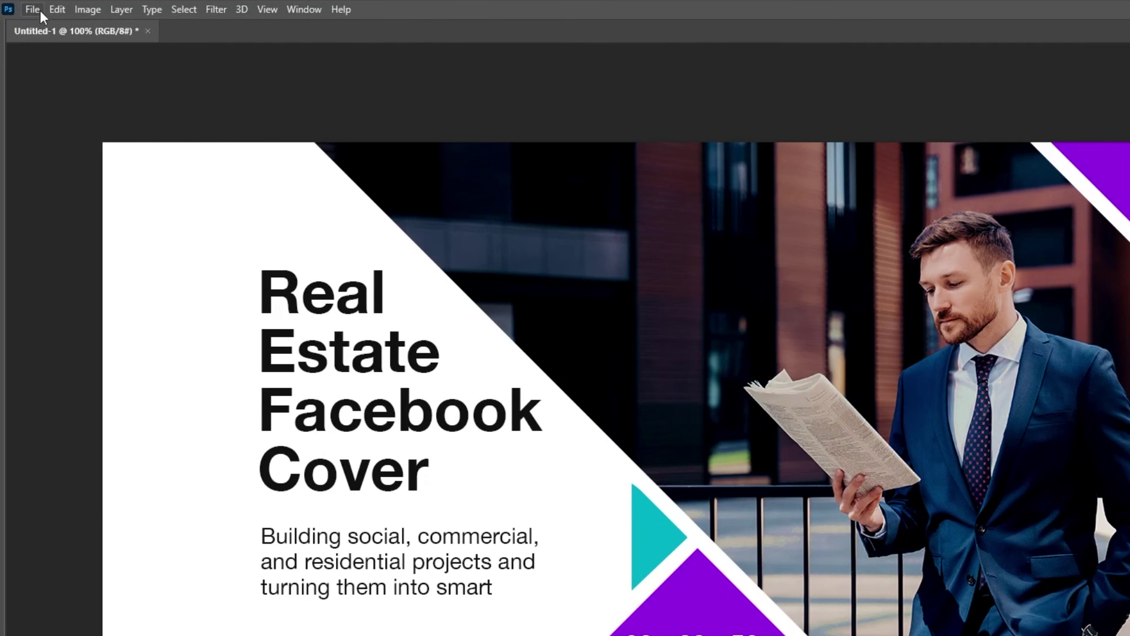
{"action": "left_click", "coordinate": [26, 6]}
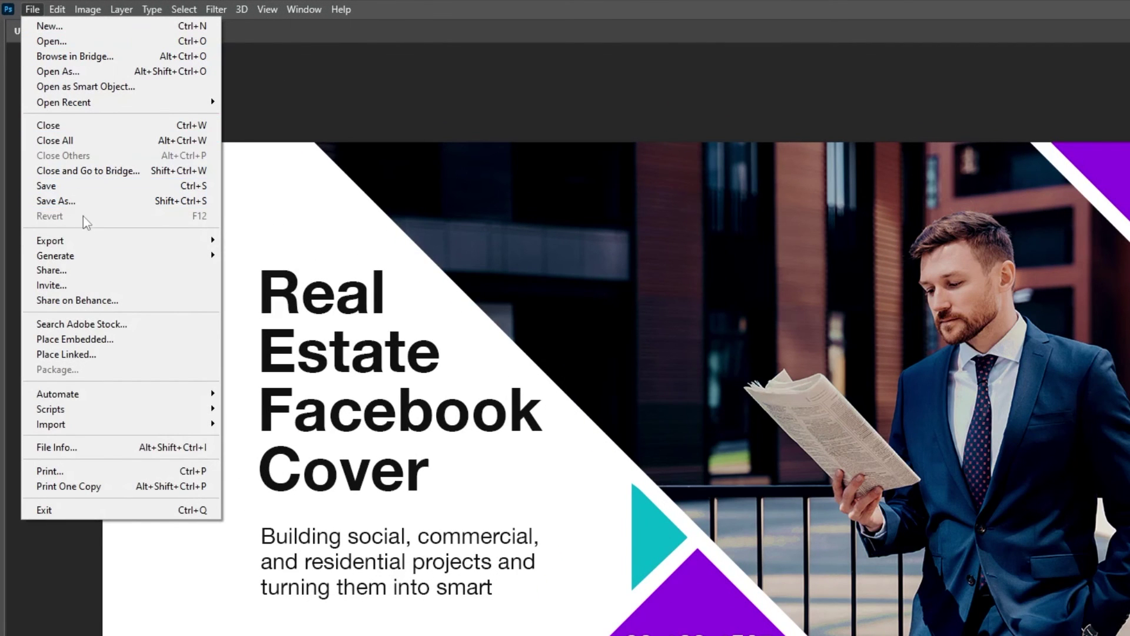
- Open Save for Web (Legacy) and keep JPEG output at quality 100
{"action": "mouse_move", "coordinate": [97, 241]}
{"action": "left_click", "coordinate": [343, 304]}
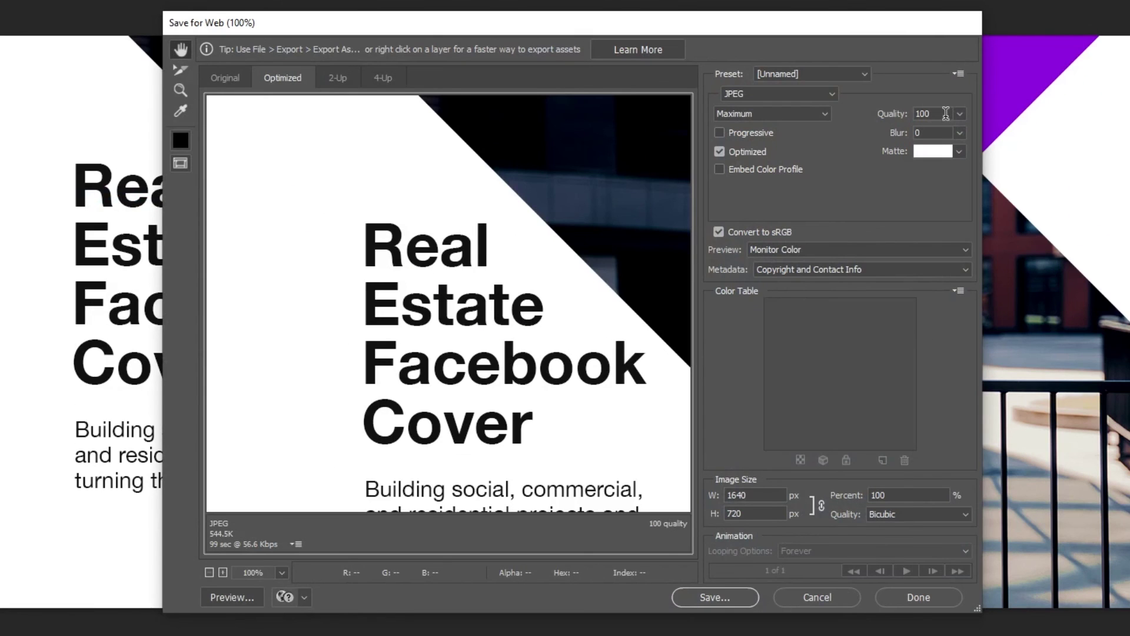
{"action": "left_click", "coordinate": [959, 114]}
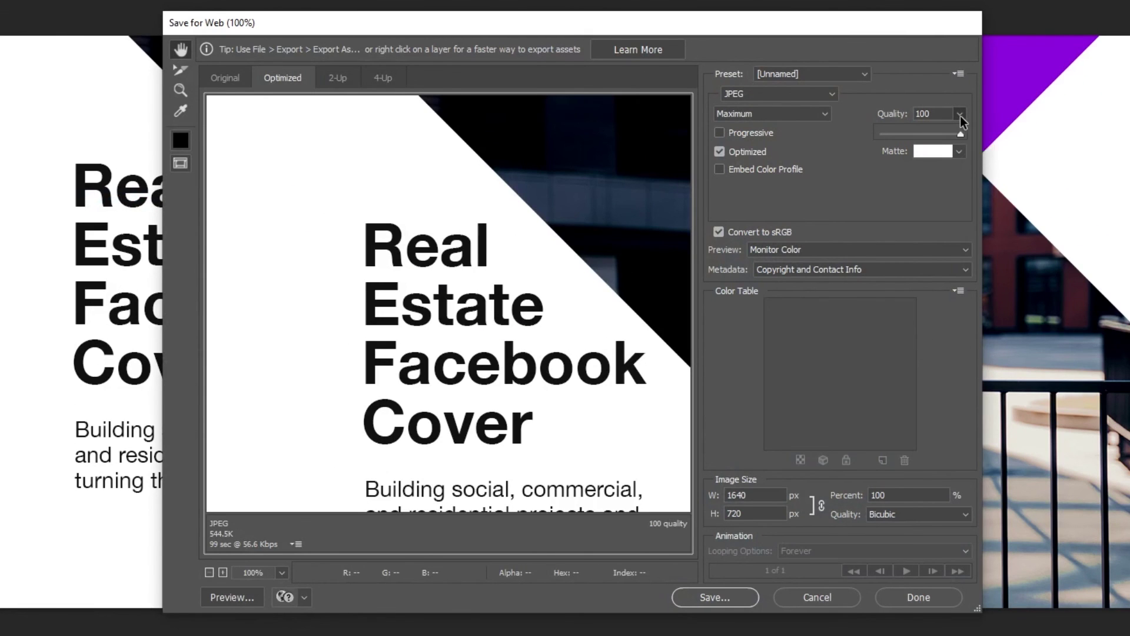
{"action": "left_click", "coordinate": [772, 94]}
{"action": "left_click", "coordinate": [774, 94]}
{"action": "left_click", "coordinate": [775, 94]}
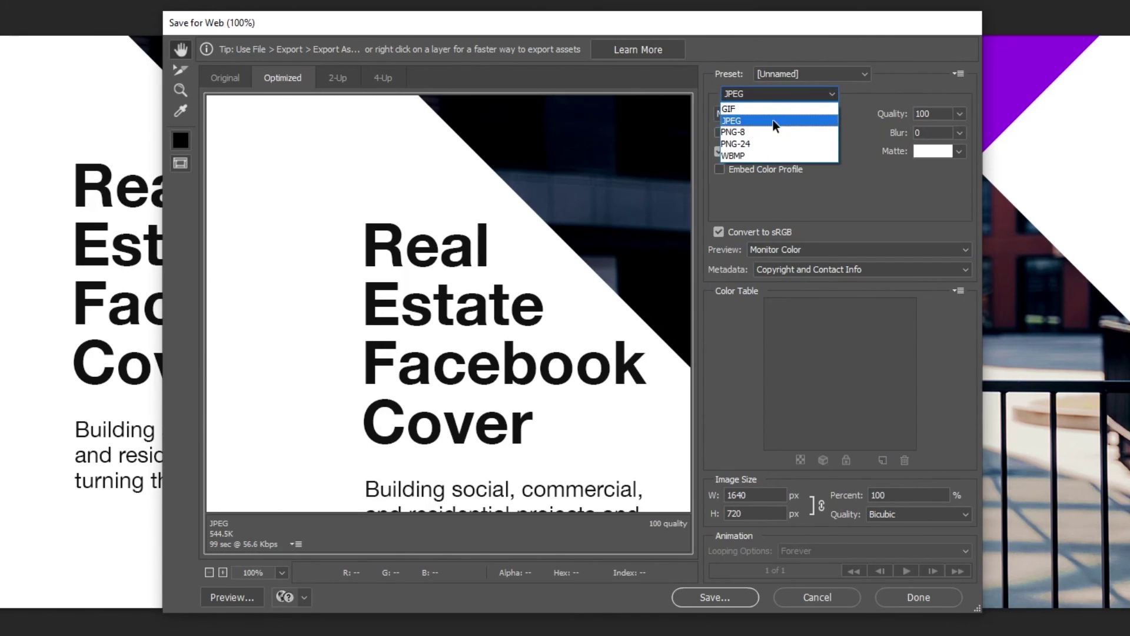
{"action": "left_click", "coordinate": [773, 120]}
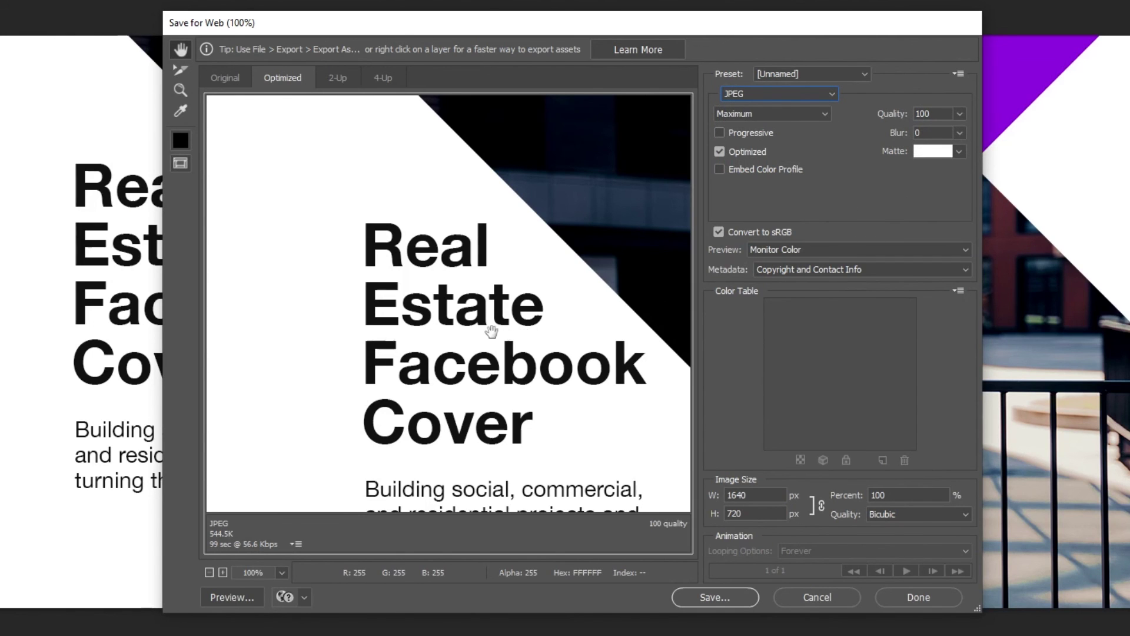
- Save as Facebook-Cover.jpg in the Facebook Cover folder
{"action": "left_click", "coordinate": [732, 594]}
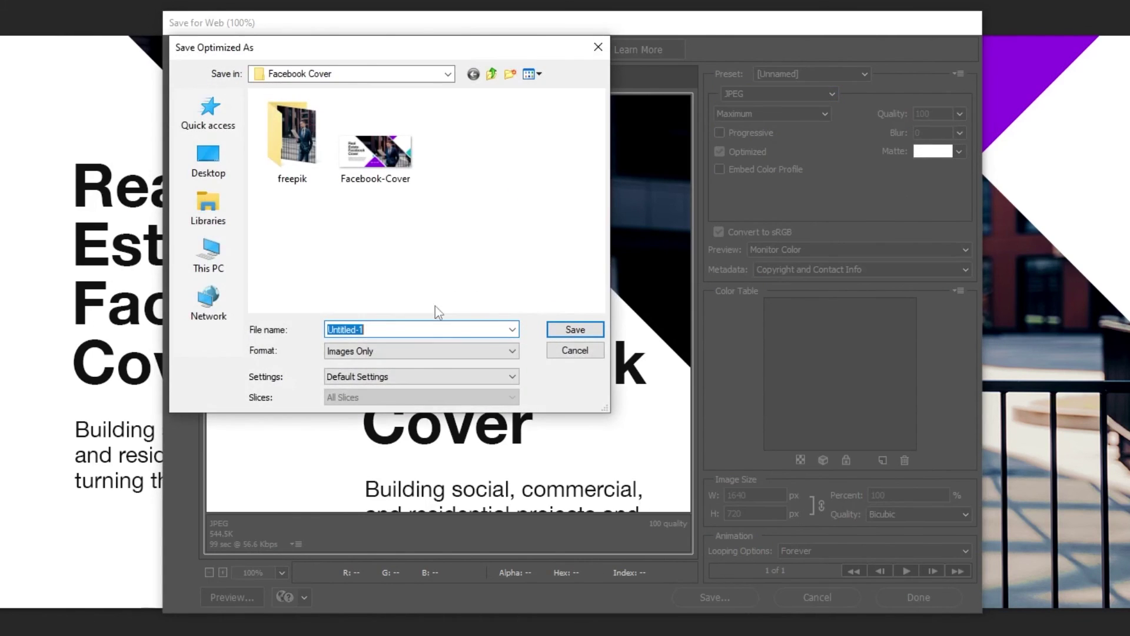
{"action": "left_click", "coordinate": [376, 156]}
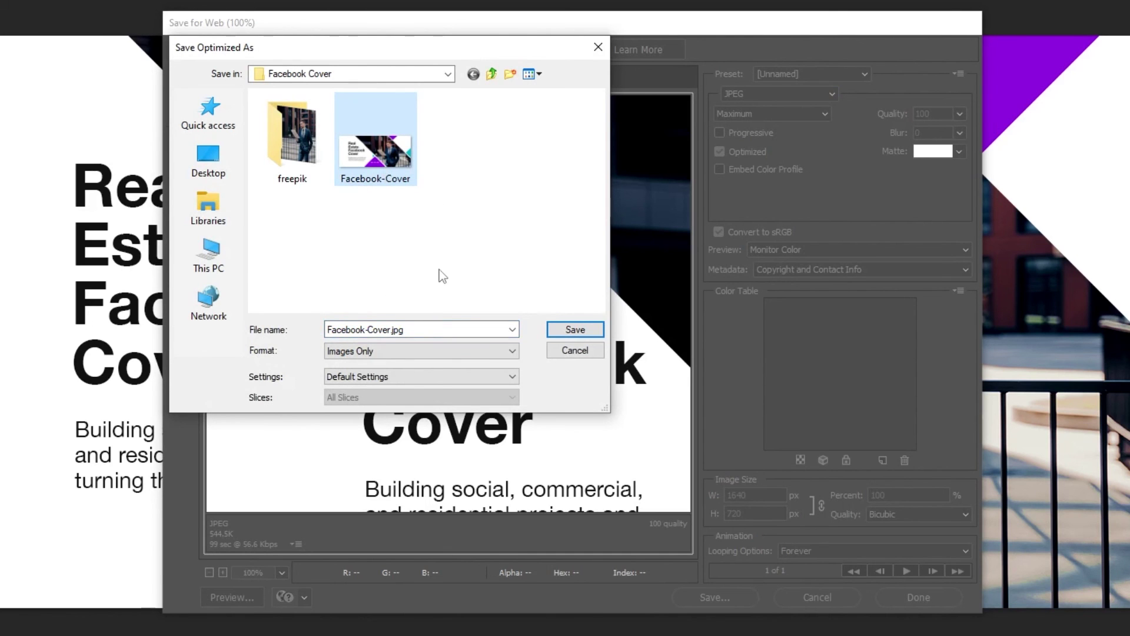
{"action": "left_click", "coordinate": [560, 334]}
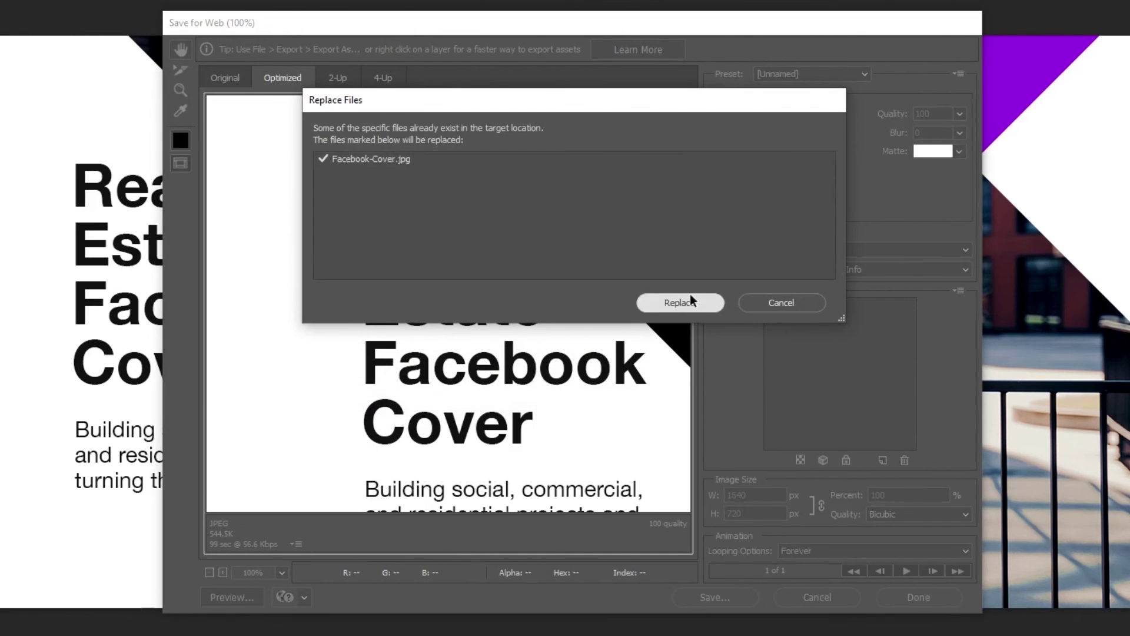